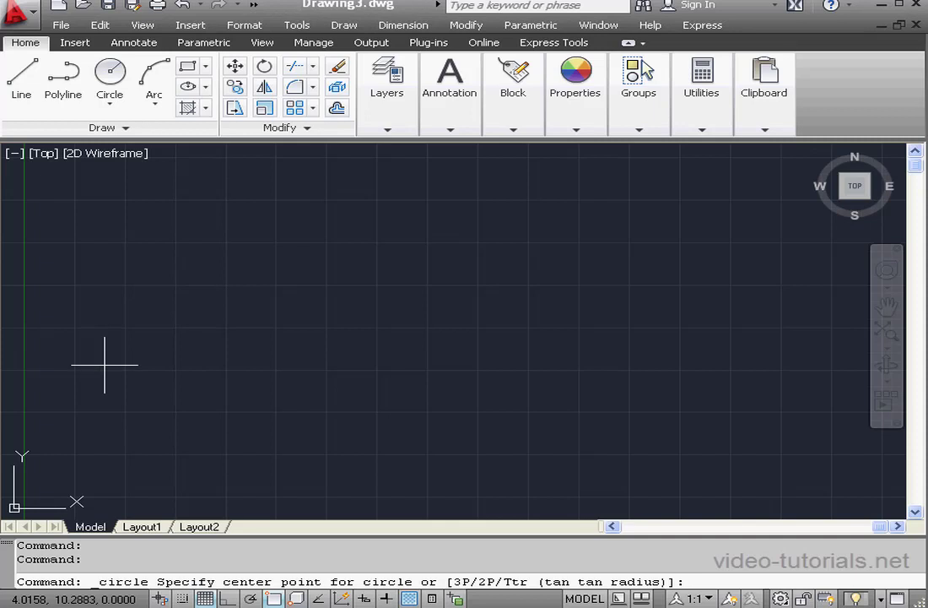
Draw two side-by-side circles by centre and radius near the origin, the first about 3.2 in radius and the second reusing that radius
{"action": "left_click", "coordinate": [111, 411]}
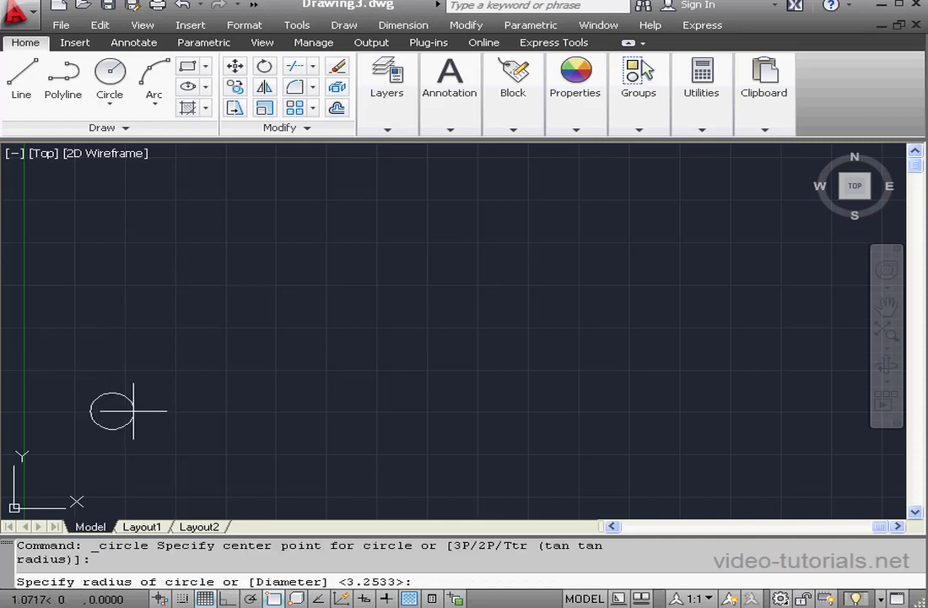
{"action": "left_click", "coordinate": [172, 386]}
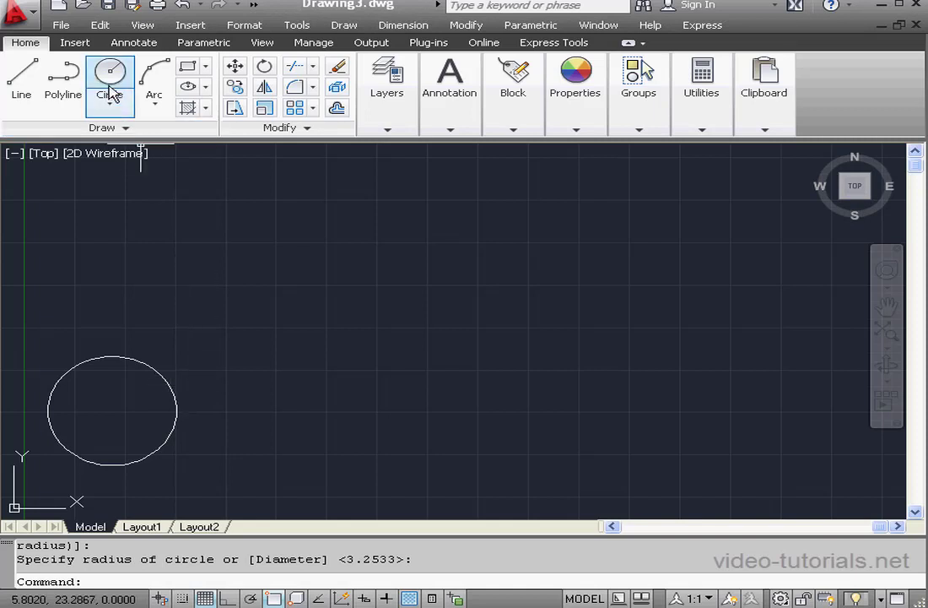
{"action": "left_click", "coordinate": [108, 93]}
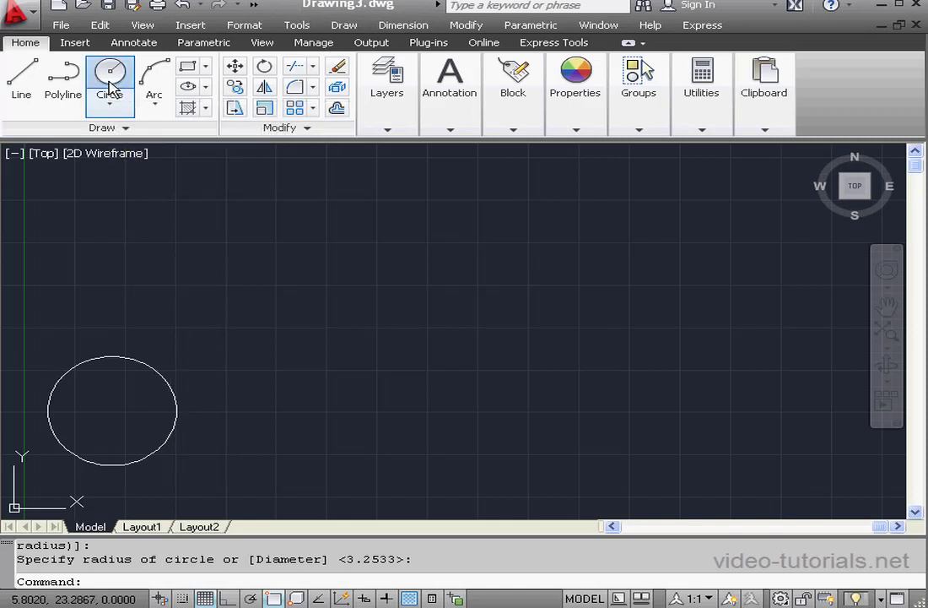
{"action": "left_click", "coordinate": [250, 422]}
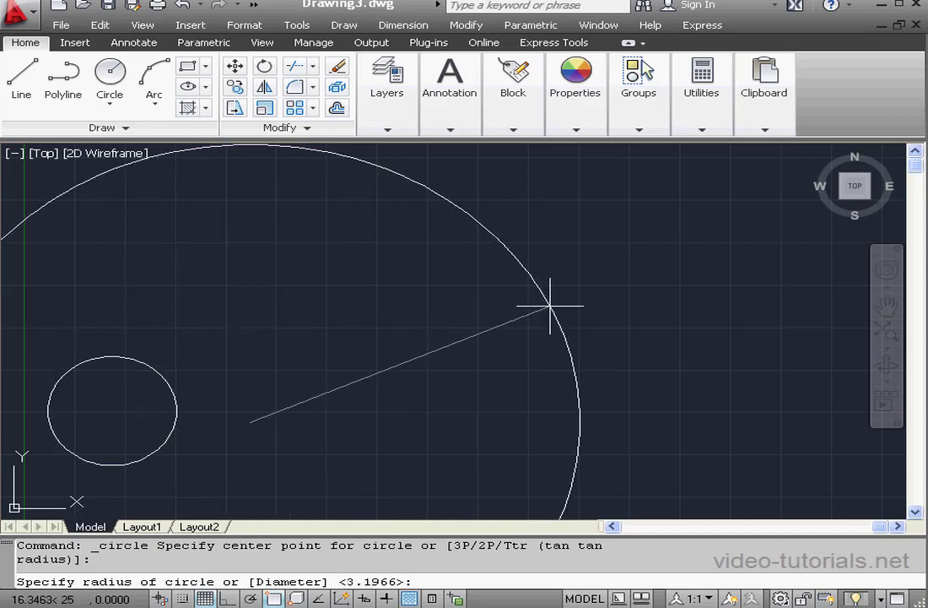
{"action": "key", "text": "Return"}
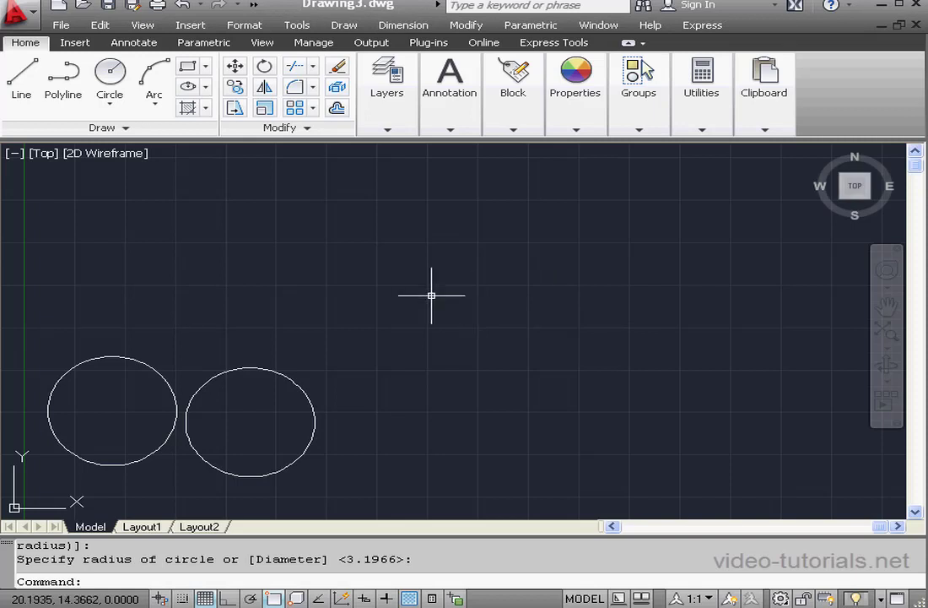
Draw a circle of radius 5 to the right of the two existing circles
{"action": "left_click", "coordinate": [110, 75]}
{"action": "left_click", "coordinate": [399, 404]}
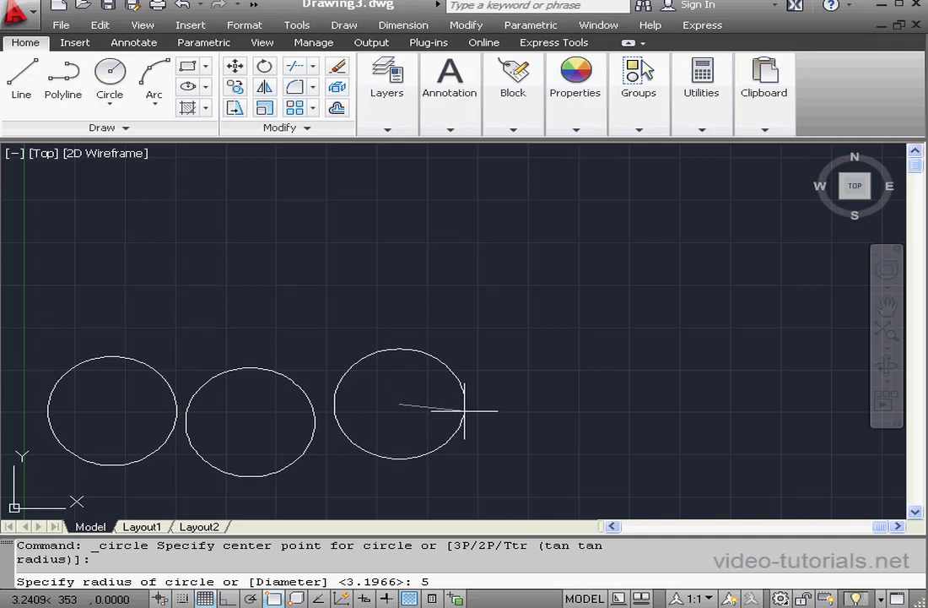
{"action": "key", "text": "Return"}
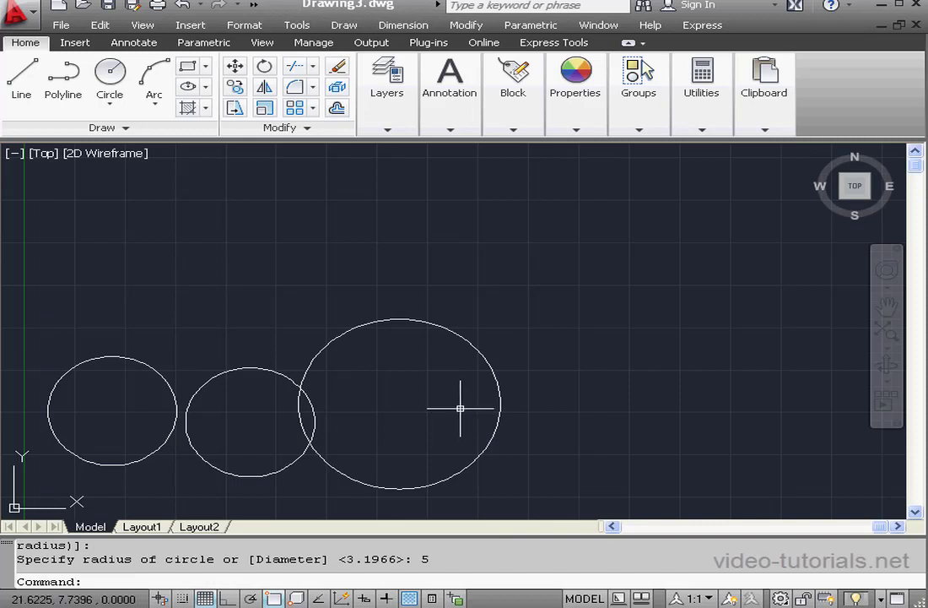
Draw a circle above the two smaller ones, using the Diameter option with a diameter of 5
{"action": "left_click", "coordinate": [108, 76]}
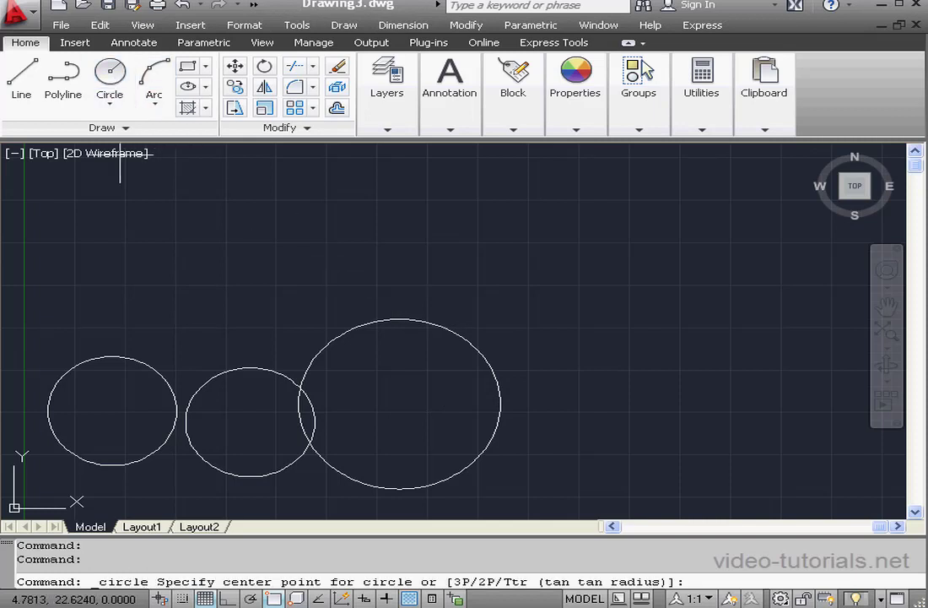
{"action": "left_click", "coordinate": [183, 283]}
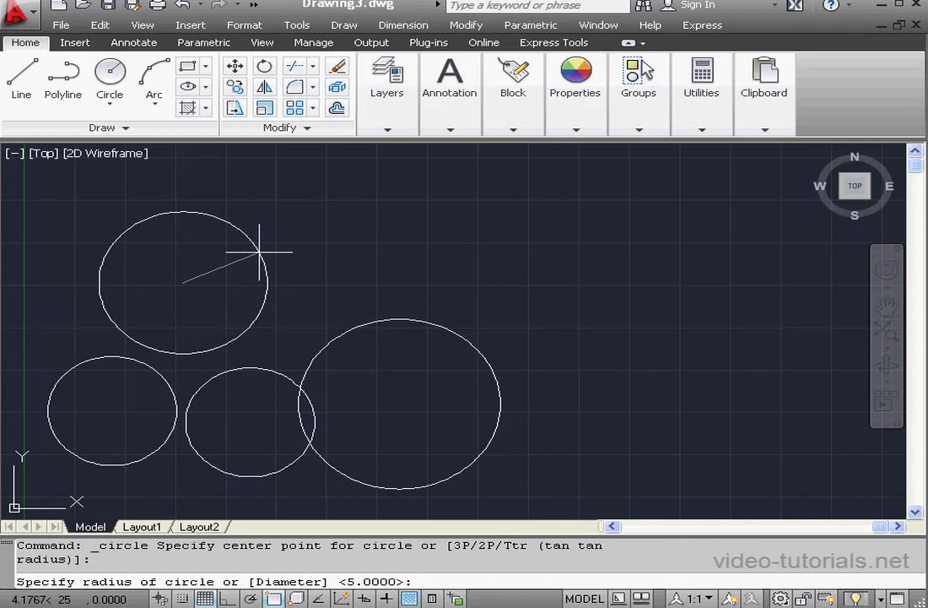
{"action": "right_click", "coordinate": [259, 252]}
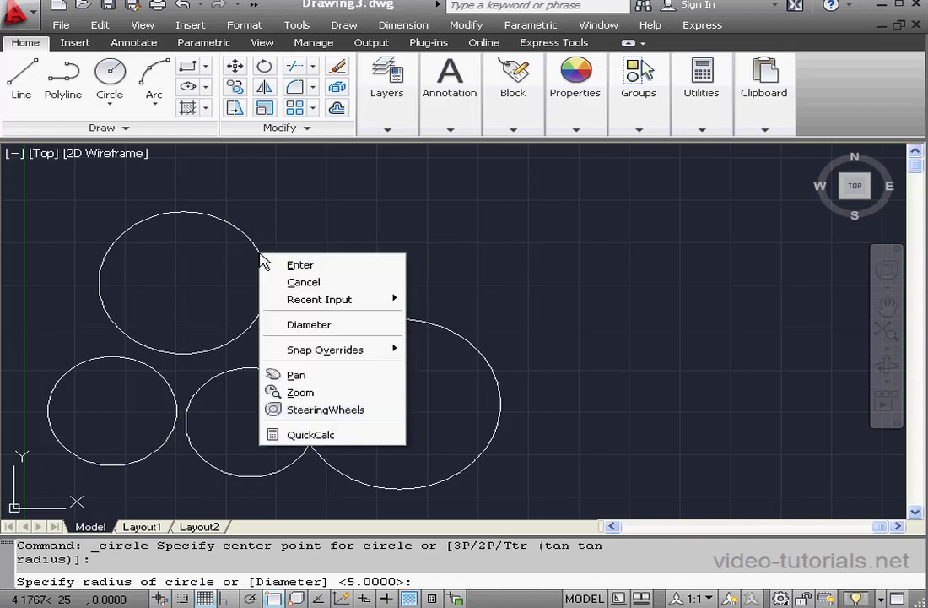
{"action": "left_click", "coordinate": [331, 325]}
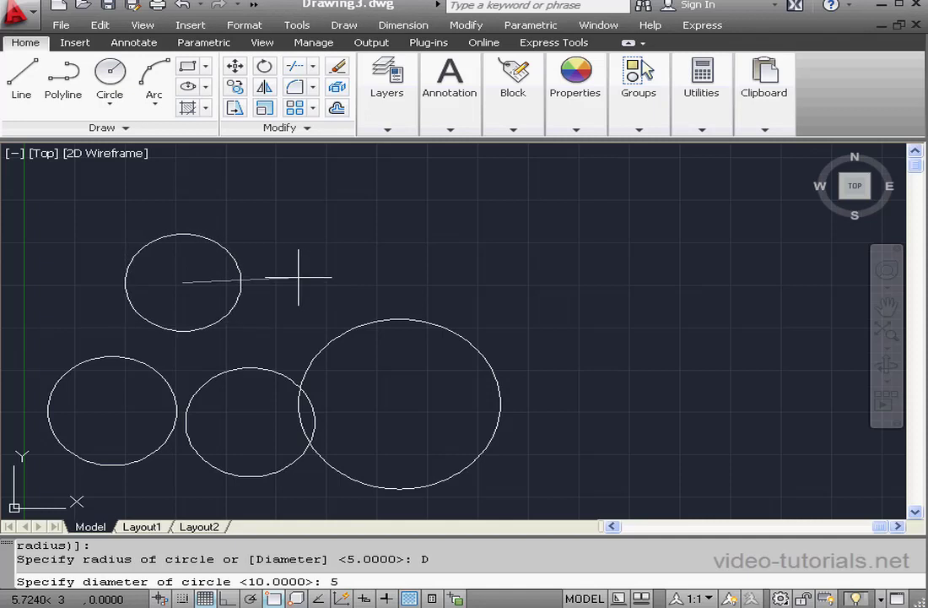
{"action": "type", "text": "5"}
{"action": "key", "text": "Return"}
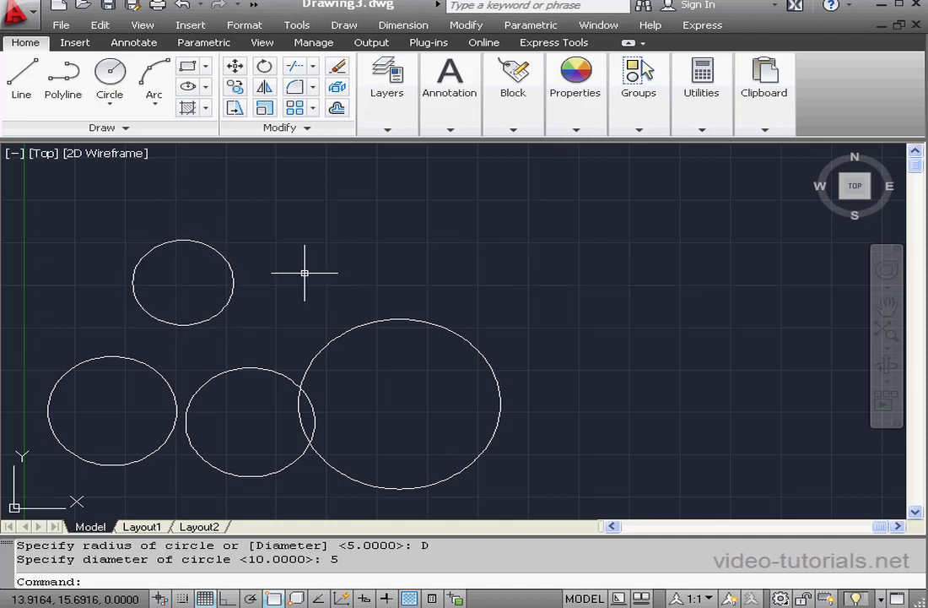
Draw a circle centred at 5,5 with a diameter of 7
{"action": "left_click", "coordinate": [110, 78]}
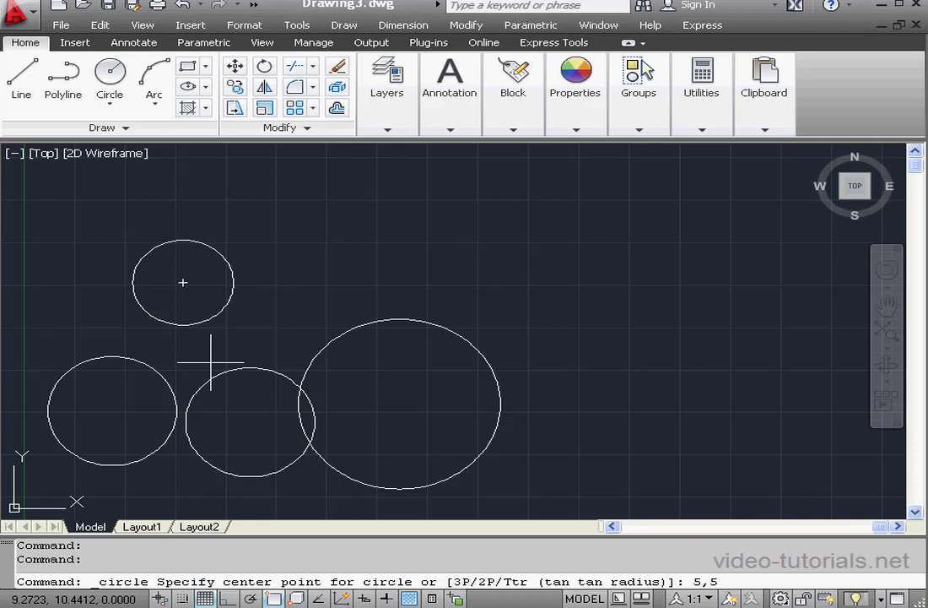
{"action": "key", "text": "Return"}
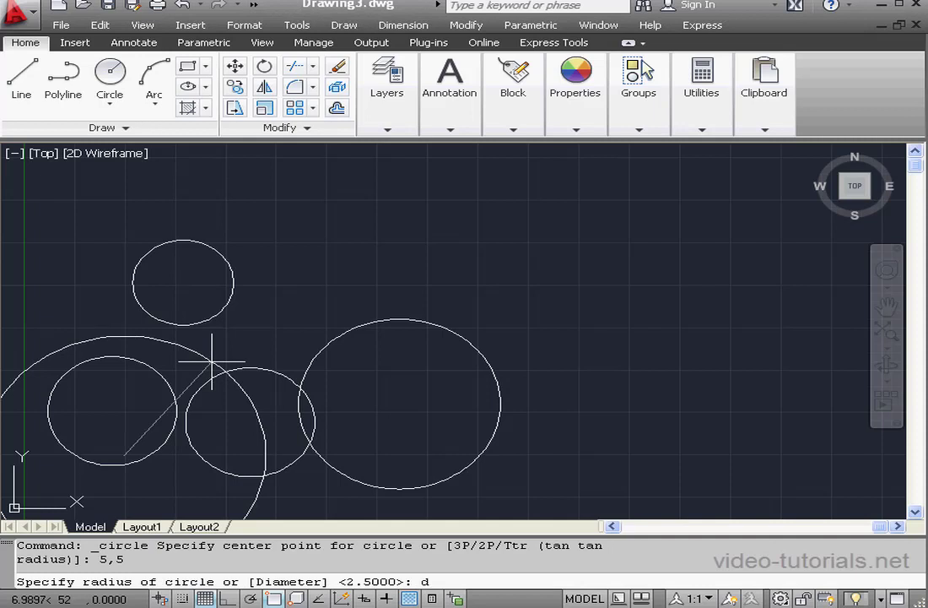
{"action": "type", "text": "d"}
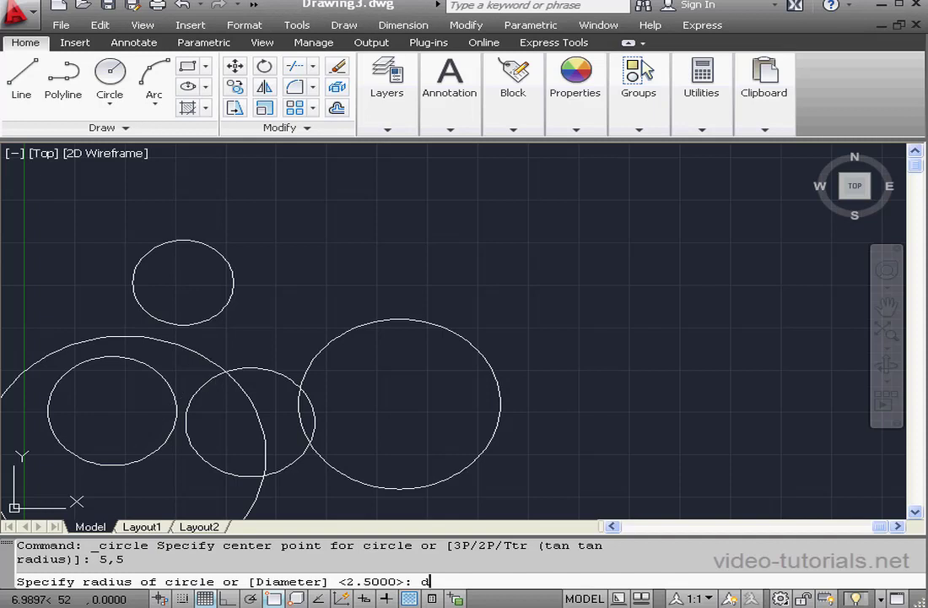
{"action": "key", "text": "Return"}
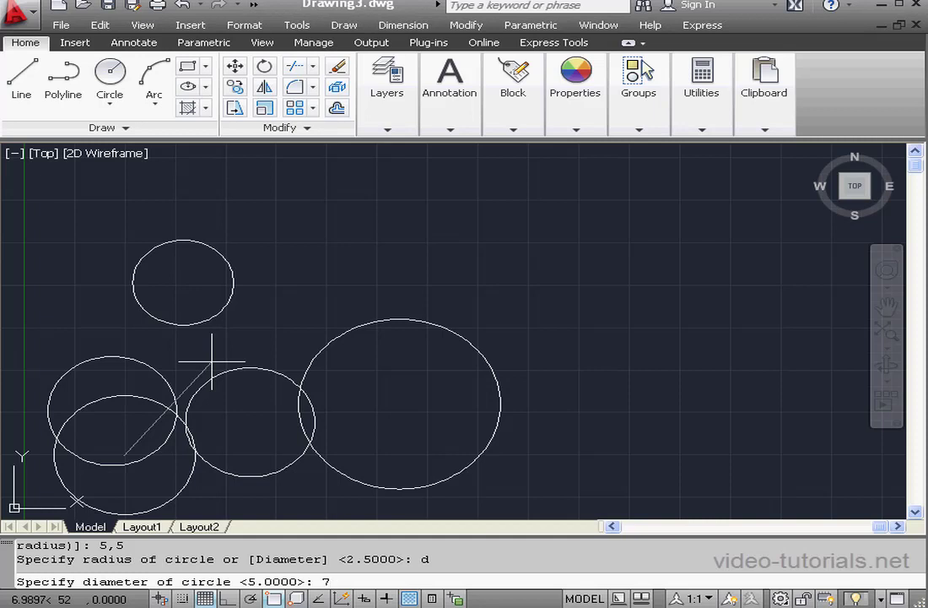
{"action": "key", "text": "Return"}
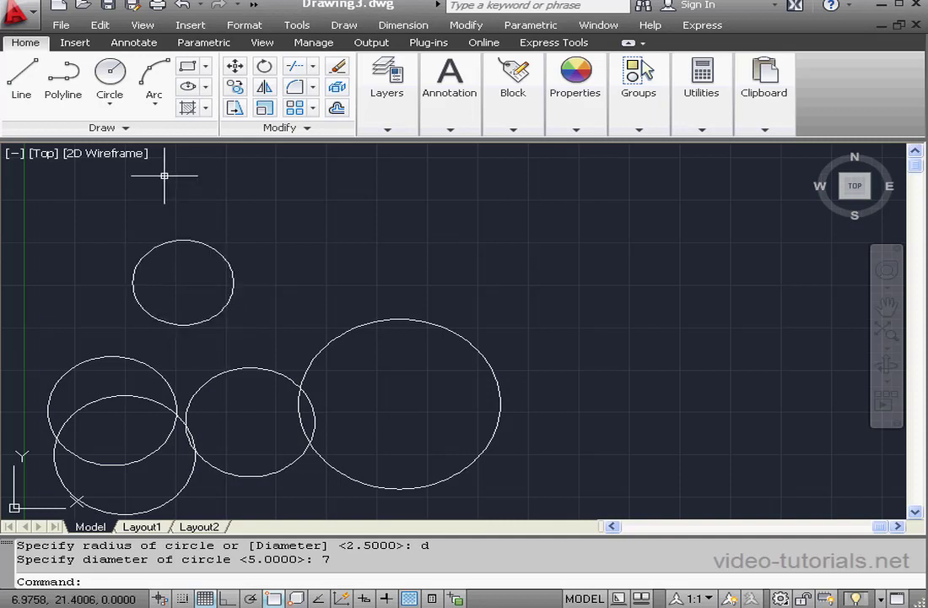
Draw a freehand Center, Diameter circle above the radius 5 circle
{"action": "left_click", "coordinate": [109, 103]}
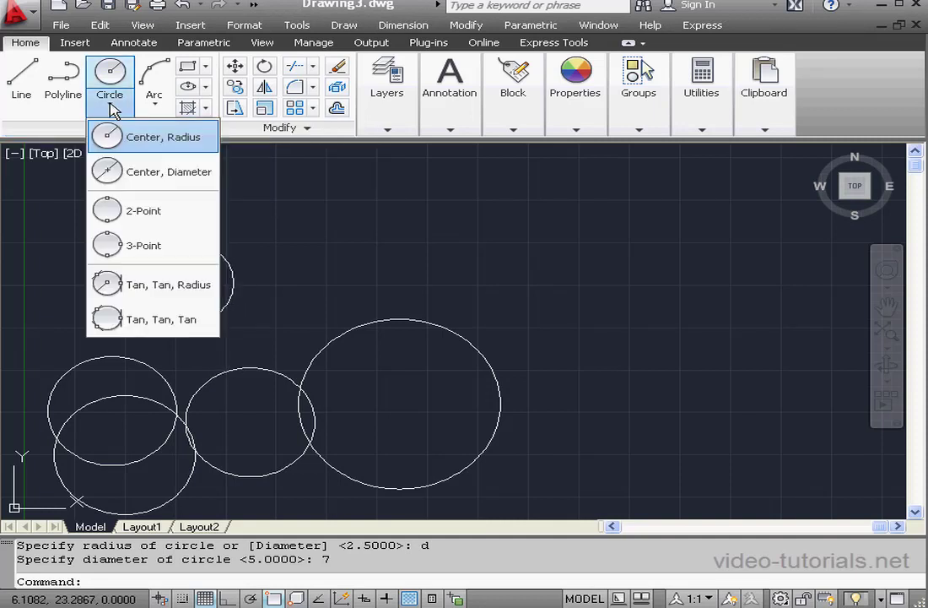
{"action": "left_click", "coordinate": [114, 173]}
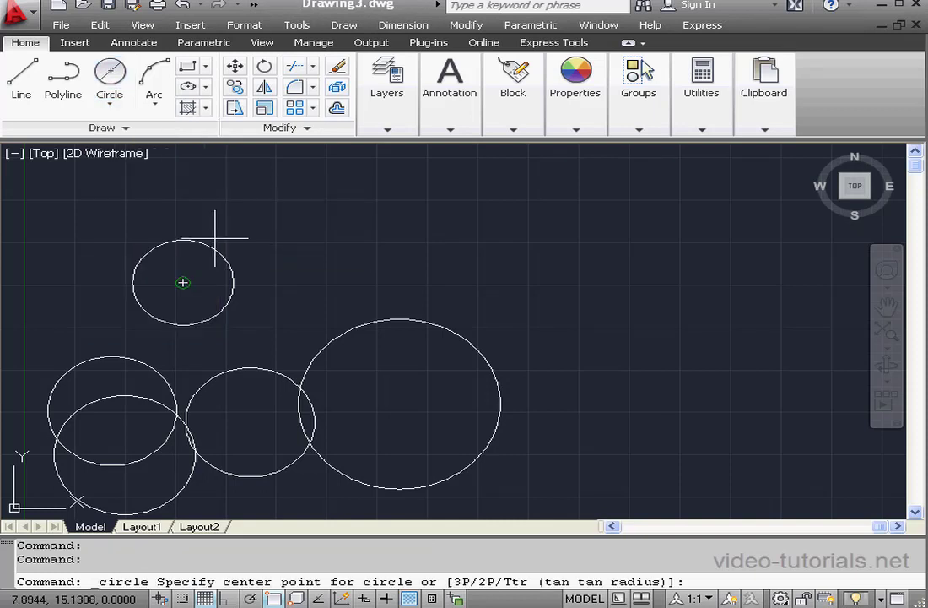
{"action": "left_click", "coordinate": [346, 250]}
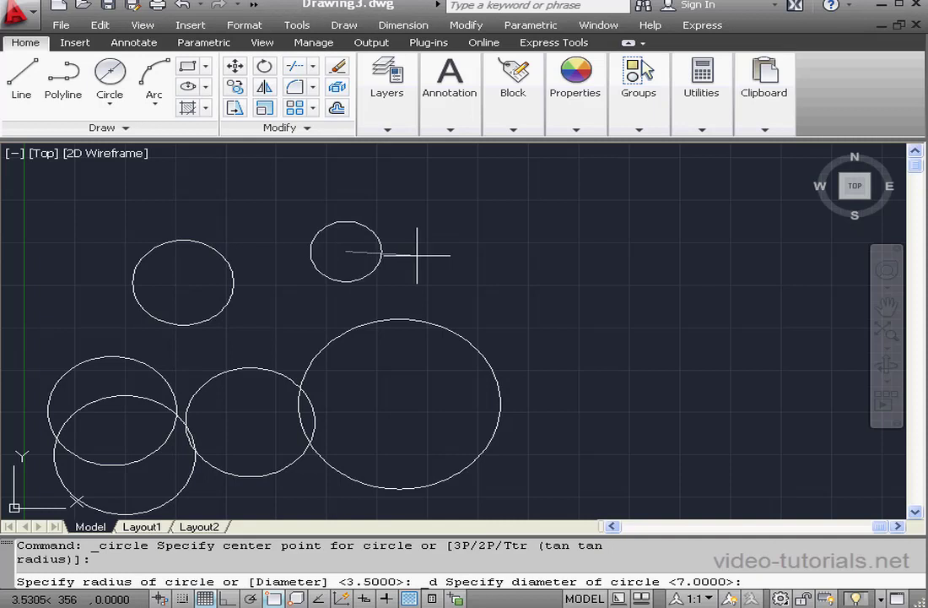
{"action": "left_click", "coordinate": [495, 250]}
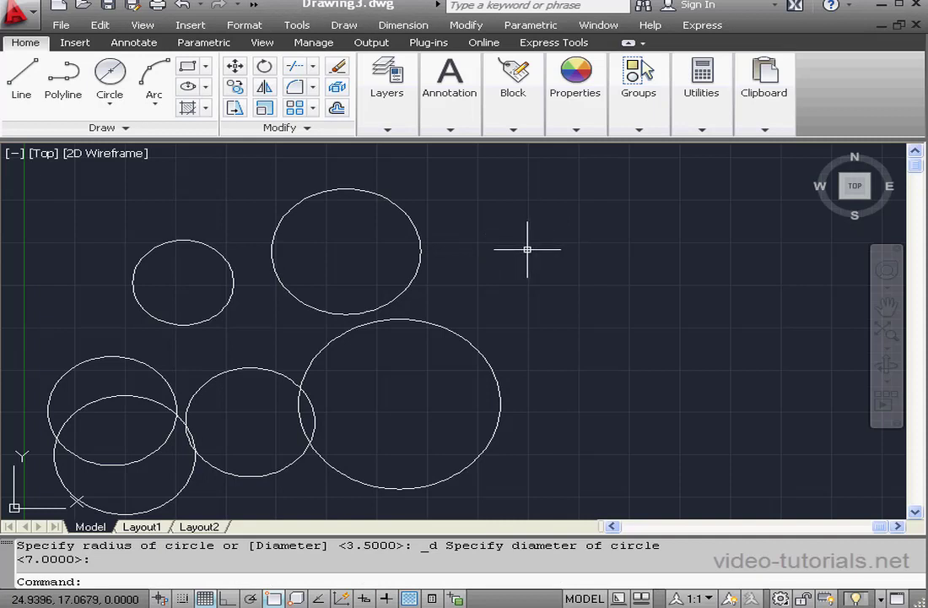
Select every circle in the entire drawing with Quick Select, matching color ByLayer, and erase them
{"action": "right_click", "coordinate": [542, 238]}
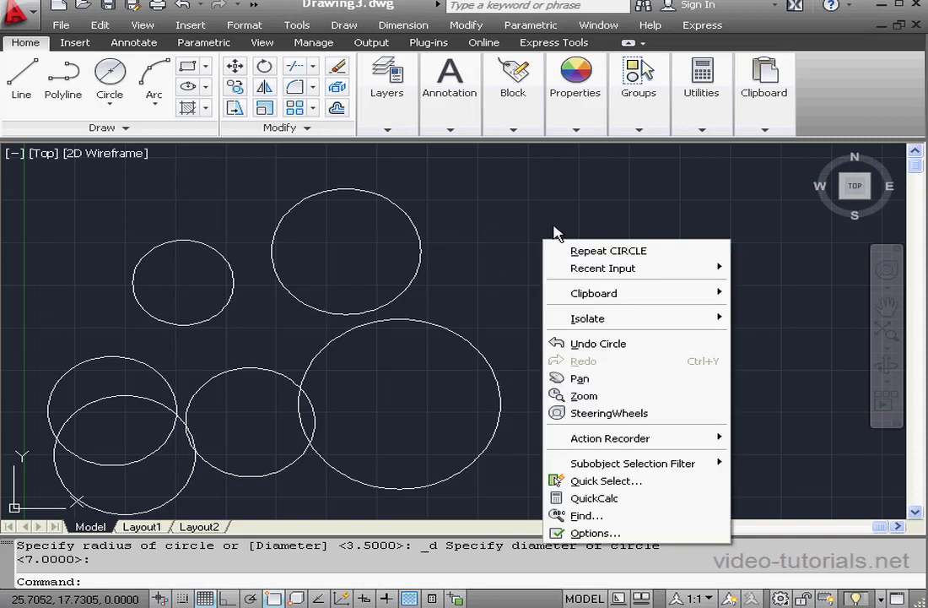
{"action": "left_click", "coordinate": [658, 480]}
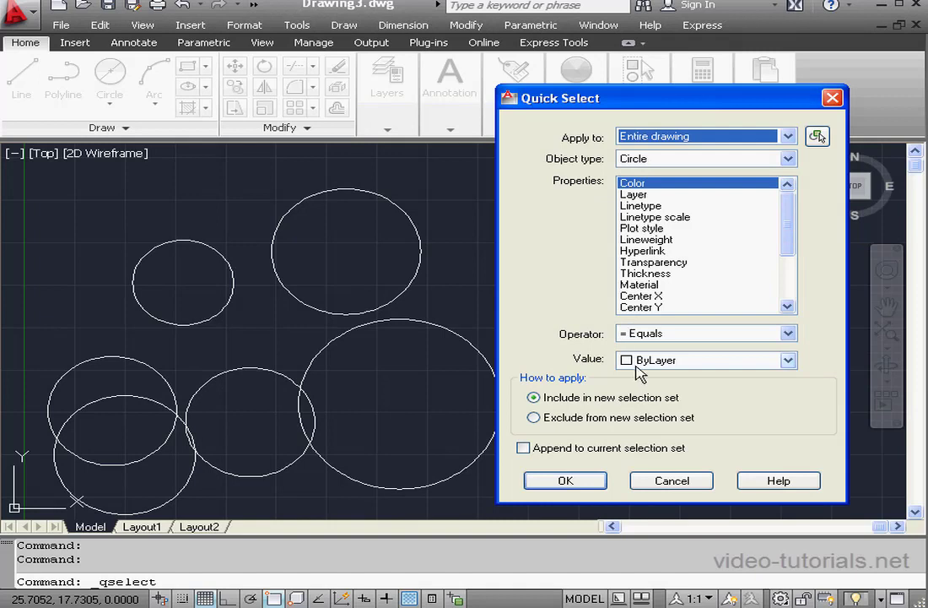
{"action": "left_click", "coordinate": [584, 478]}
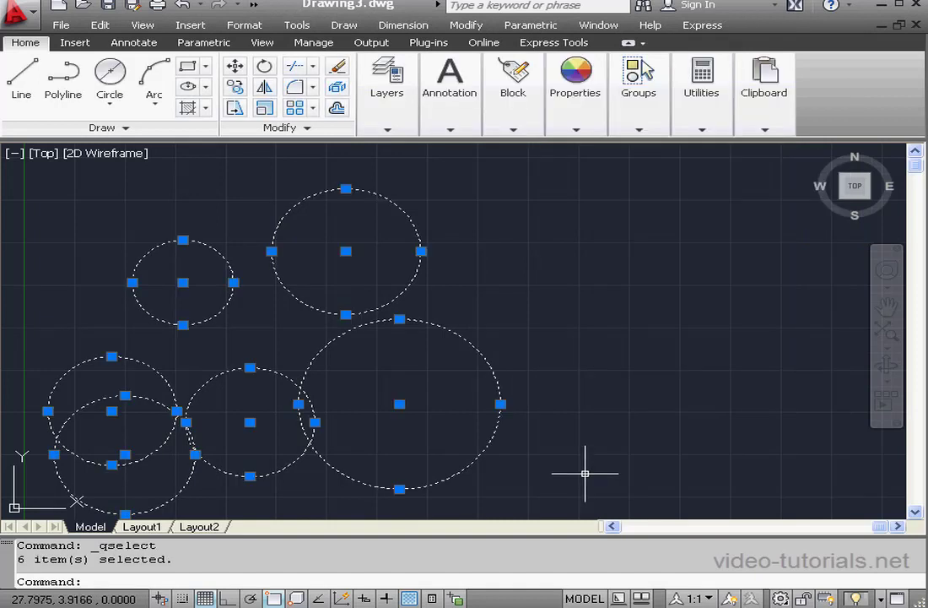
{"action": "key", "text": "Delete"}
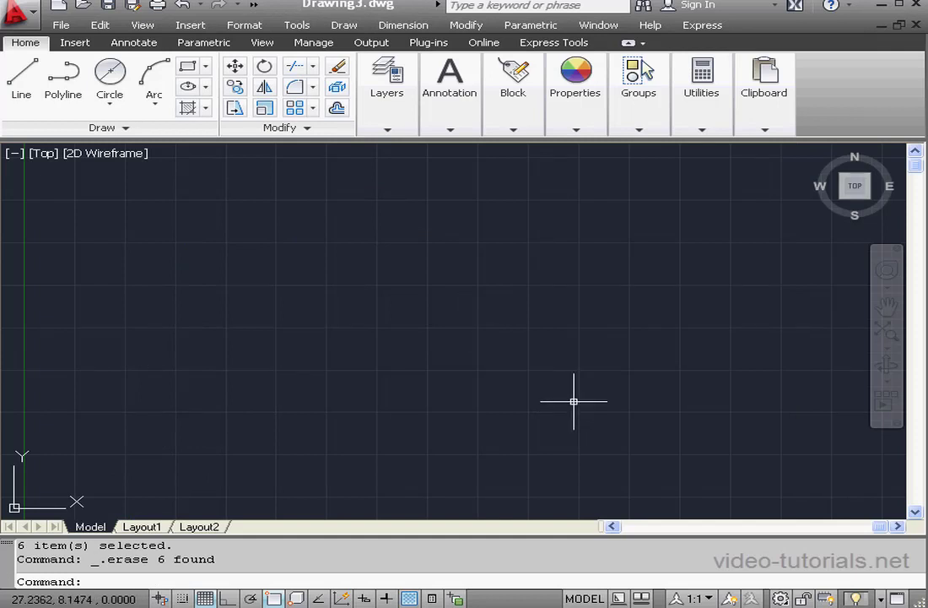
Draw a 2-Point circle with its diameter running from 5,5 to 7,7
{"action": "left_click", "coordinate": [108, 114]}
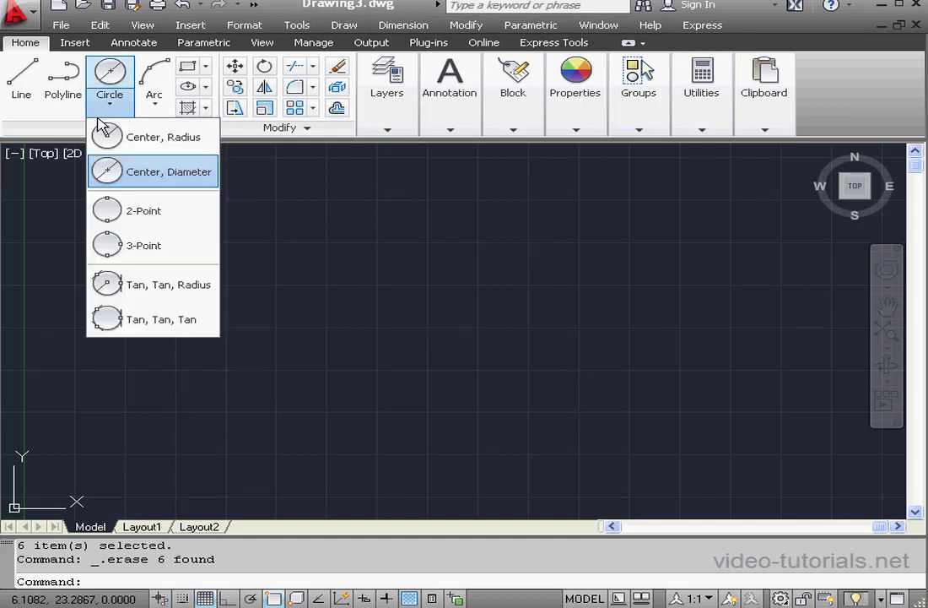
{"action": "left_click", "coordinate": [104, 152]}
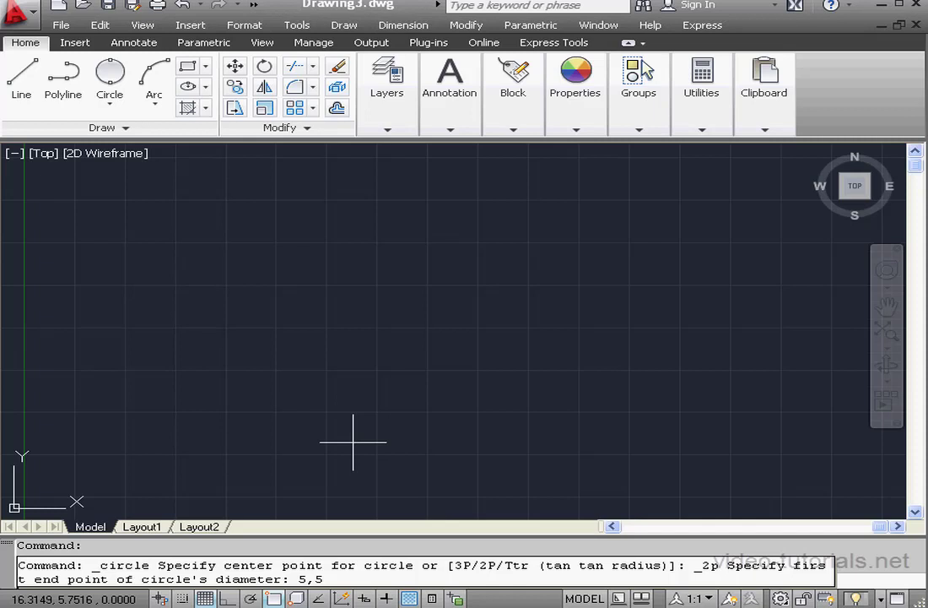
{"action": "type", "text": "5,5"}
{"action": "key", "text": "Return"}
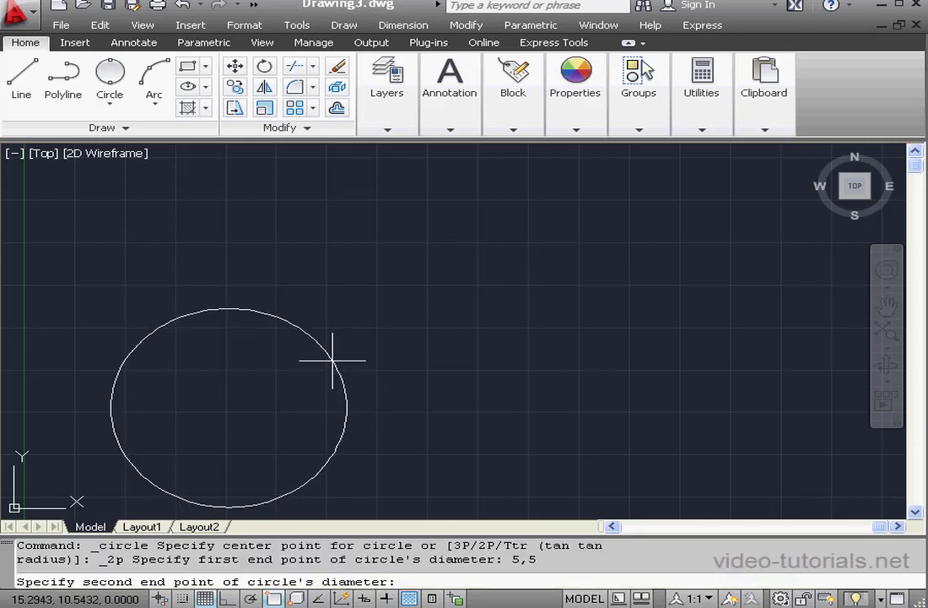
{"action": "type", "text": "7,7"}
{"action": "key", "text": "Return"}
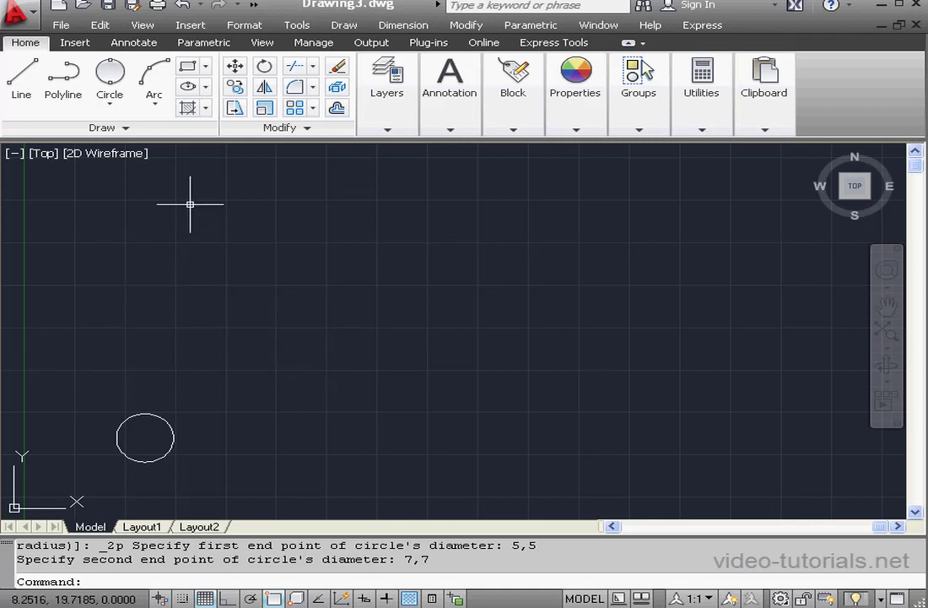
Draw a larger freehand 2-Point circle above the small one, with a nearly horizontal diameter
{"action": "left_click", "coordinate": [111, 76]}
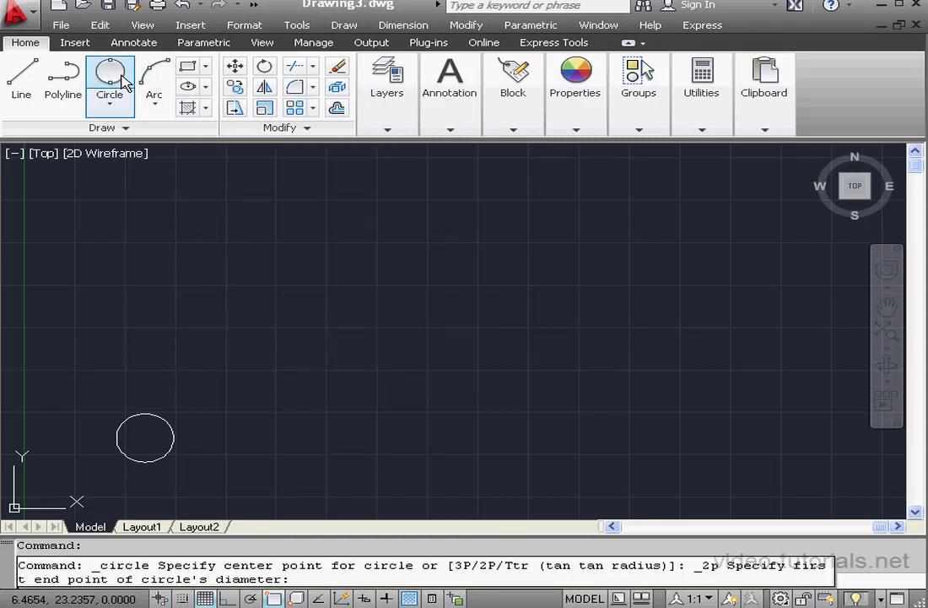
{"action": "left_click", "coordinate": [142, 318]}
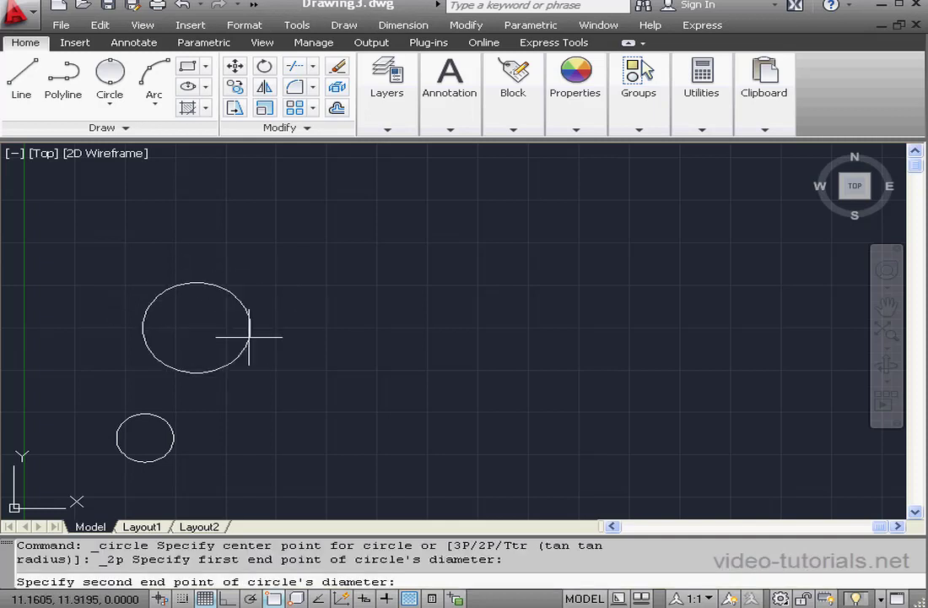
{"action": "left_click", "coordinate": [302, 334]}
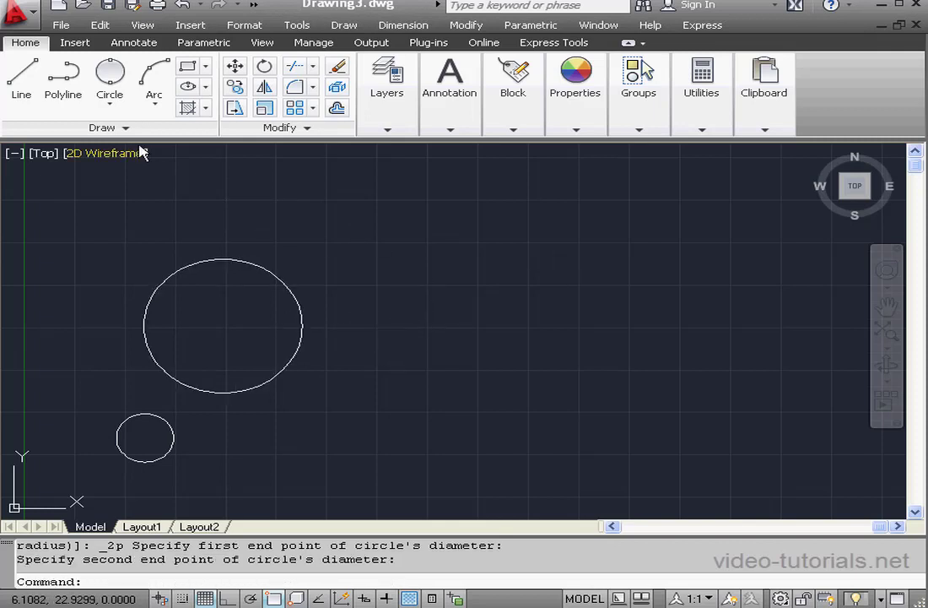
Draw a freehand 3-Point circle up and to the right of the larger 2-Point circle
{"action": "left_click", "coordinate": [112, 105]}
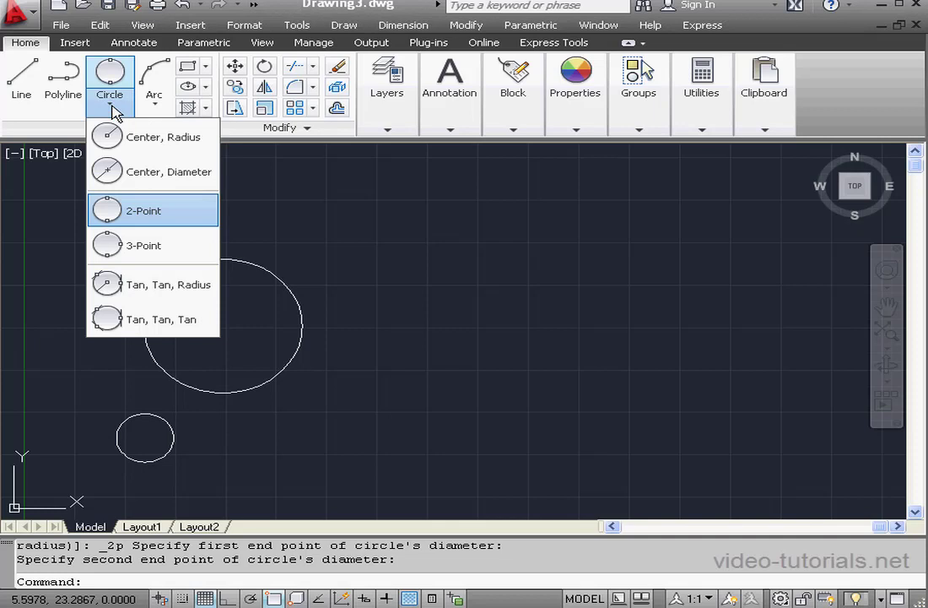
{"action": "left_click", "coordinate": [110, 246]}
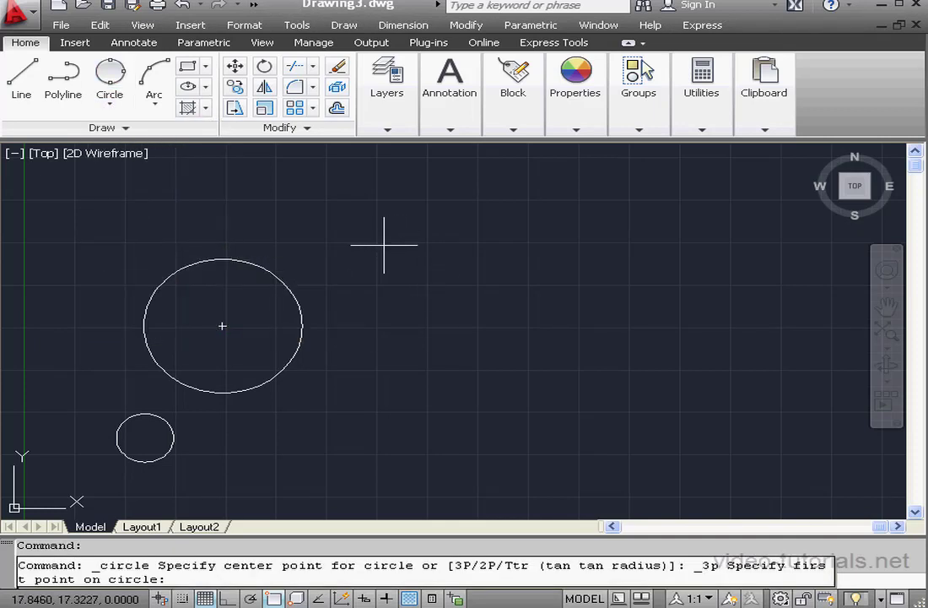
{"action": "left_click", "coordinate": [368, 277]}
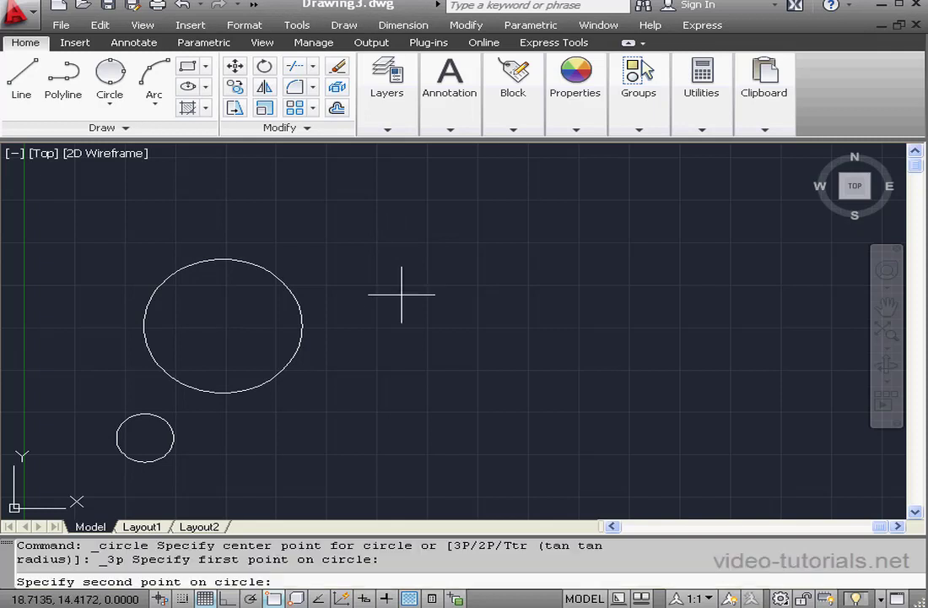
{"action": "left_click", "coordinate": [514, 292]}
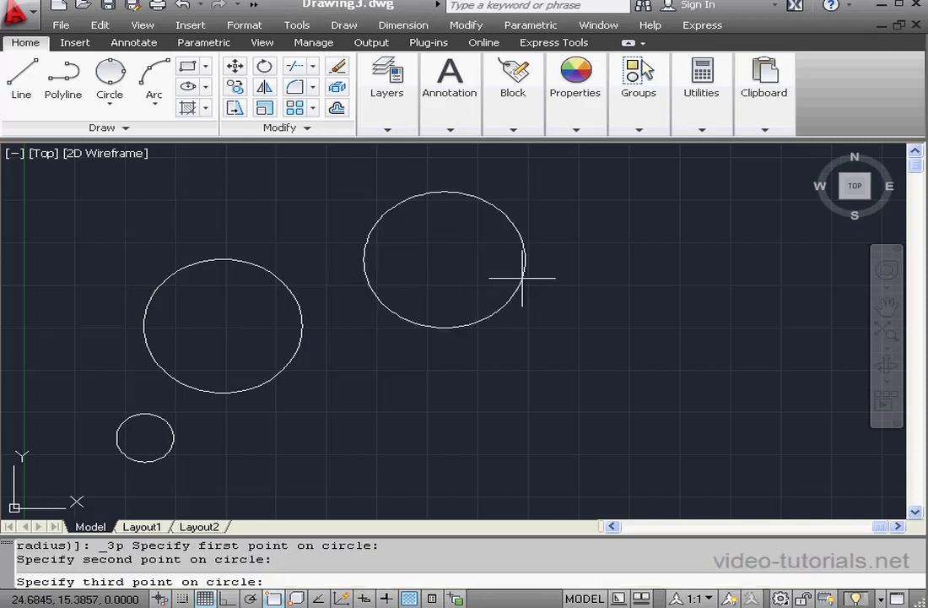
{"action": "left_click", "coordinate": [436, 340]}
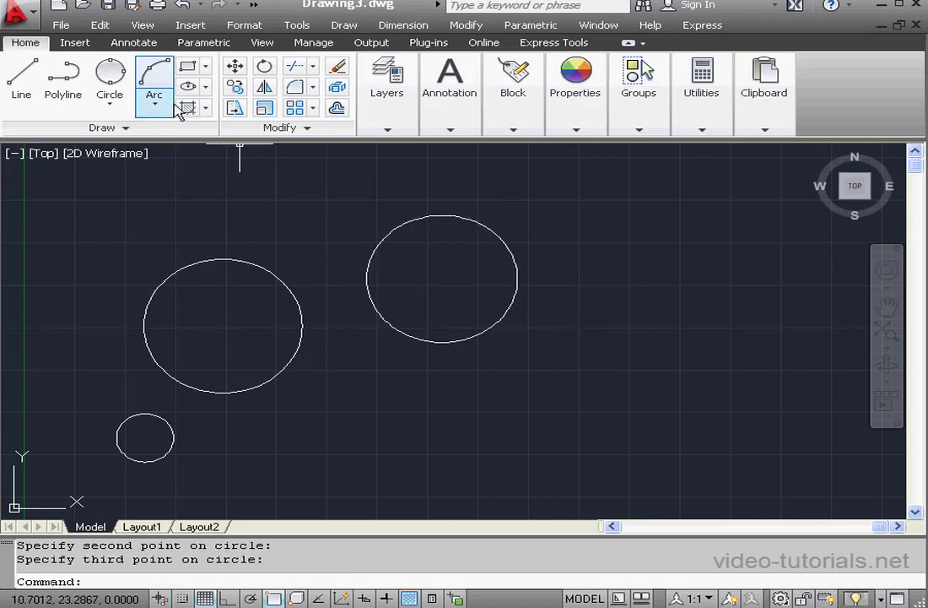
Select all objects in the drawing and erase them
{"action": "left_click", "coordinate": [99, 24]}
{"action": "left_click", "coordinate": [124, 270]}
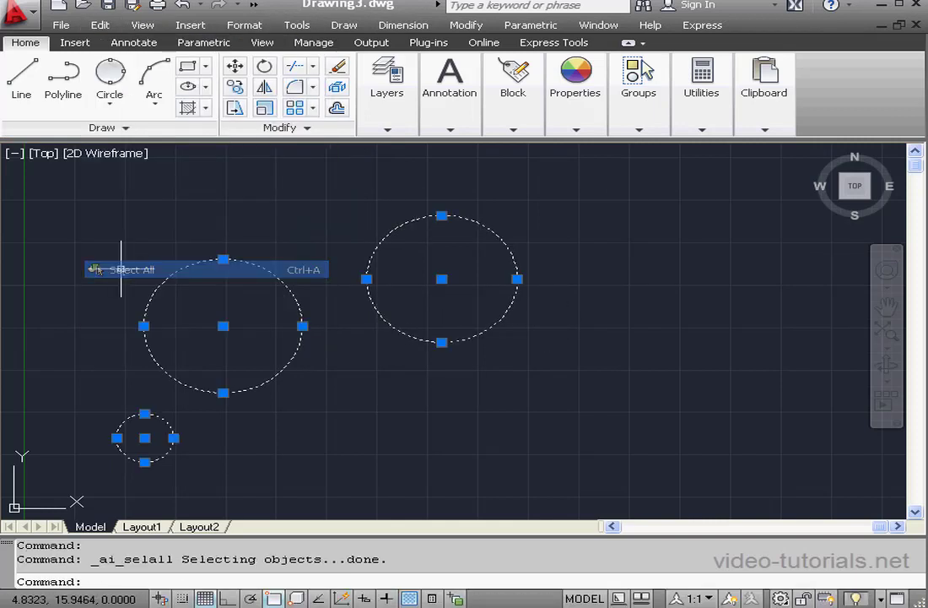
{"action": "key", "text": "Delete"}
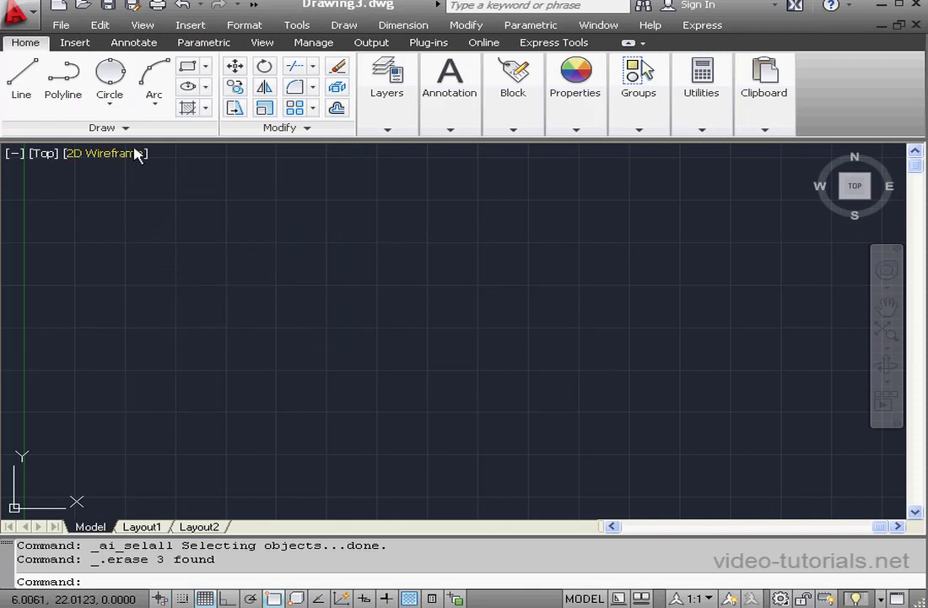
Draw three connected freehand lines forming an open shape: a sloping upper line, a nearly vertical right-hand line and a sloping lower line
{"action": "left_click", "coordinate": [114, 110]}
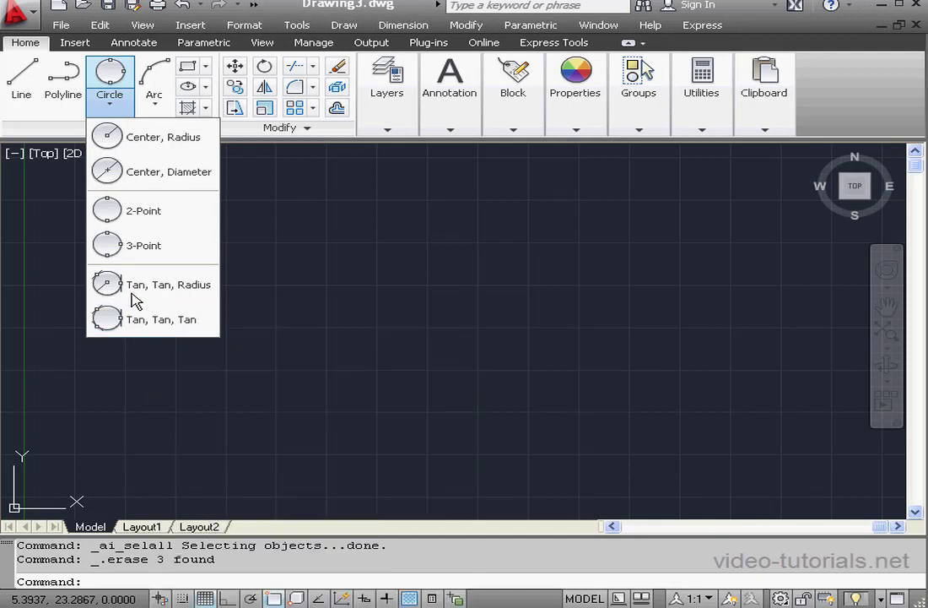
{"action": "left_click", "coordinate": [23, 76]}
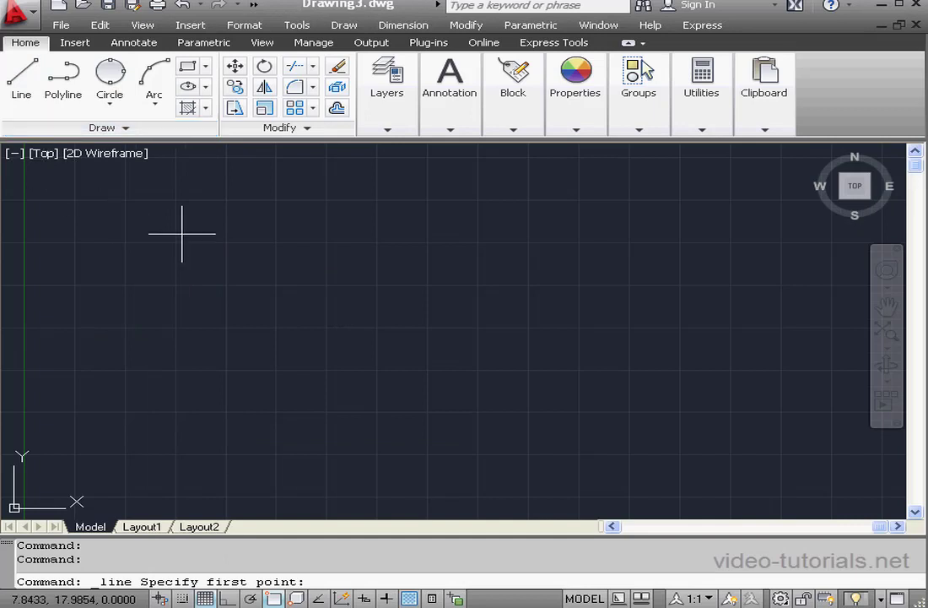
{"action": "left_click", "coordinate": [246, 221]}
{"action": "left_click", "coordinate": [440, 257]}
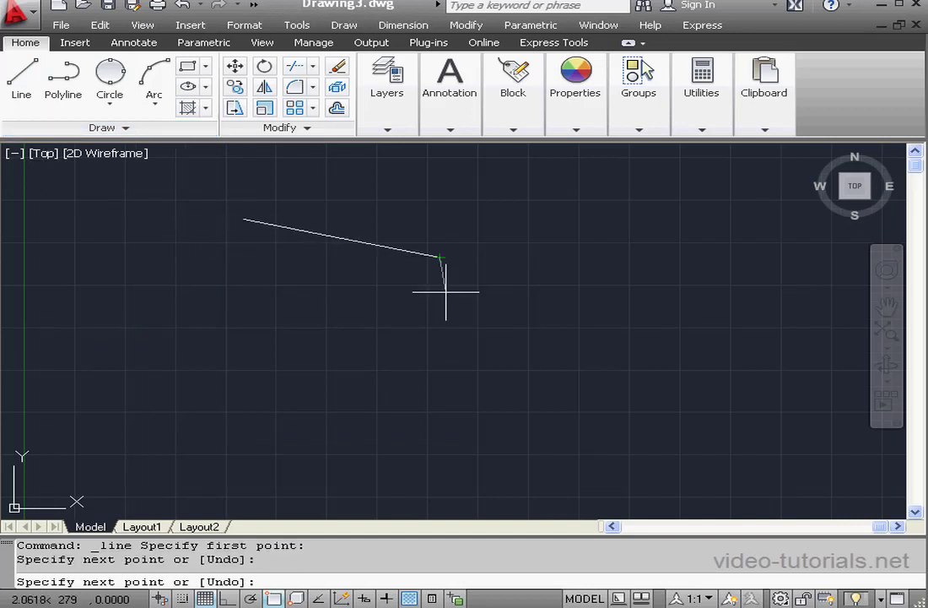
{"action": "left_click", "coordinate": [430, 368]}
{"action": "left_click", "coordinate": [238, 444]}
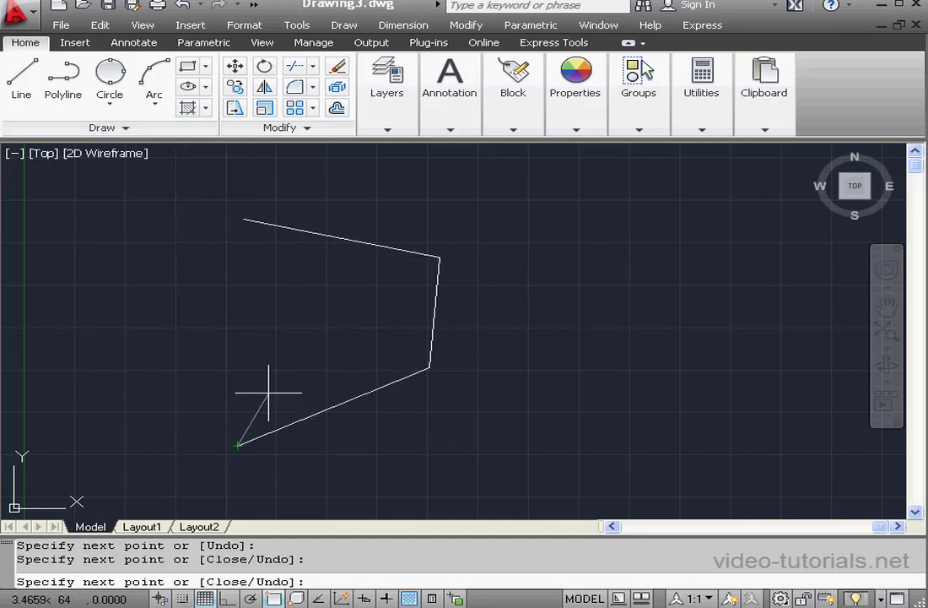
{"action": "key", "text": "Escape"}
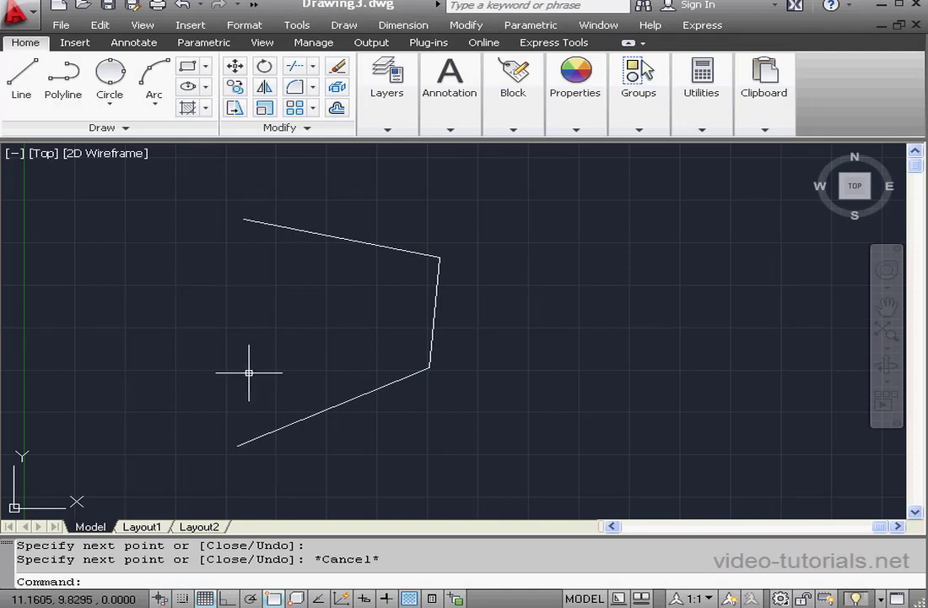
Draw a Tan, Tan, Radius circle of radius 4 tangent to the upper and right-hand lines
{"action": "left_click", "coordinate": [108, 108]}
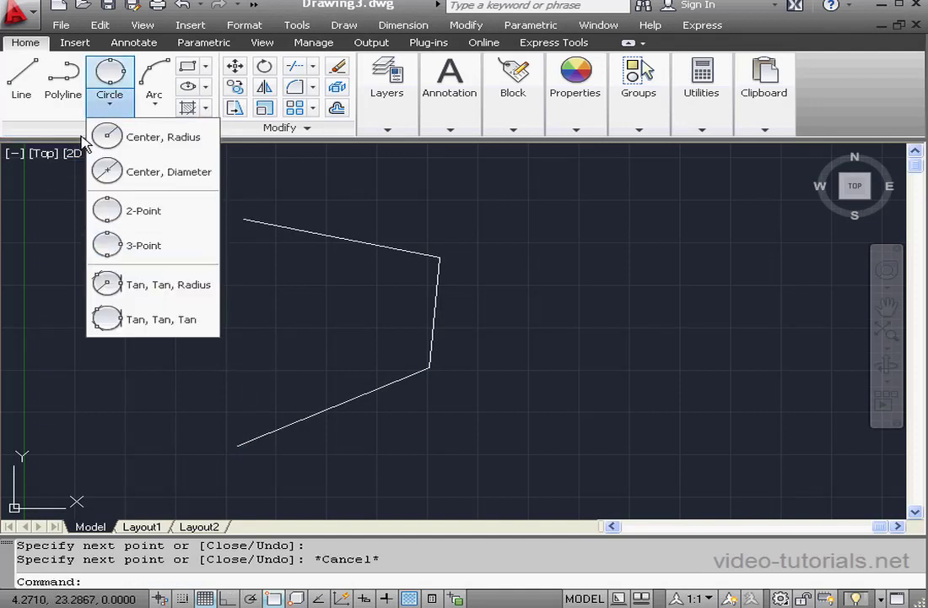
{"action": "left_click", "coordinate": [140, 285]}
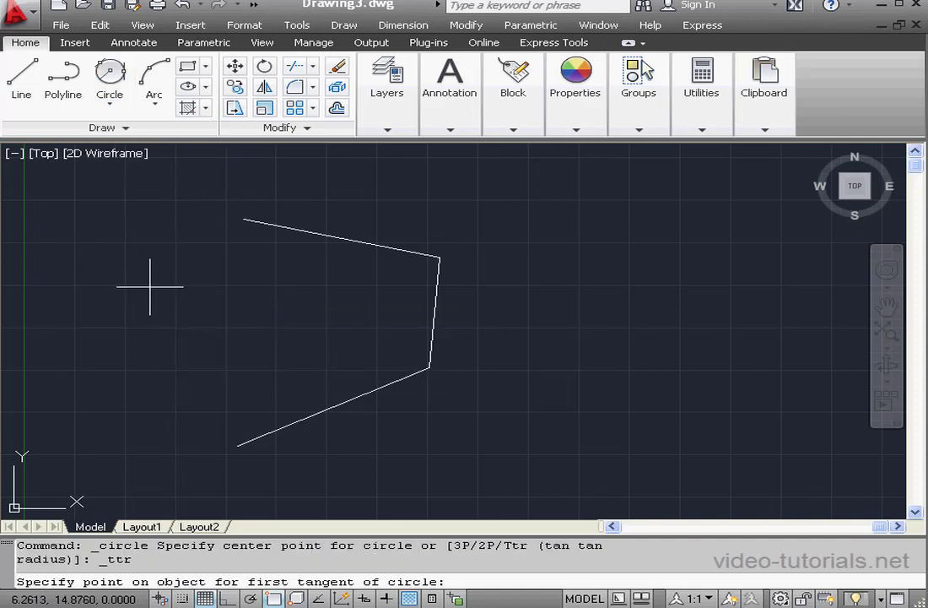
{"action": "left_click", "coordinate": [331, 236]}
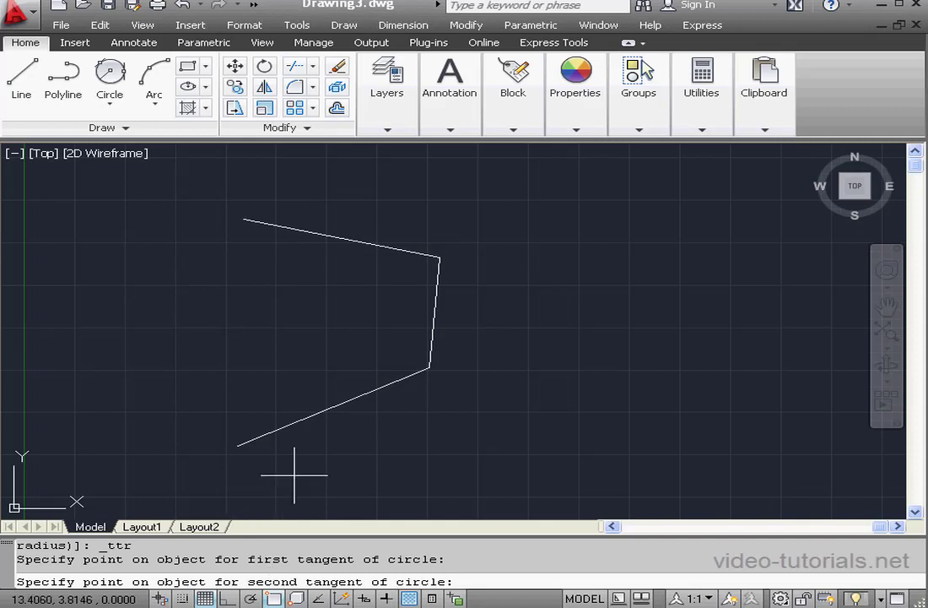
{"action": "left_click", "coordinate": [433, 315]}
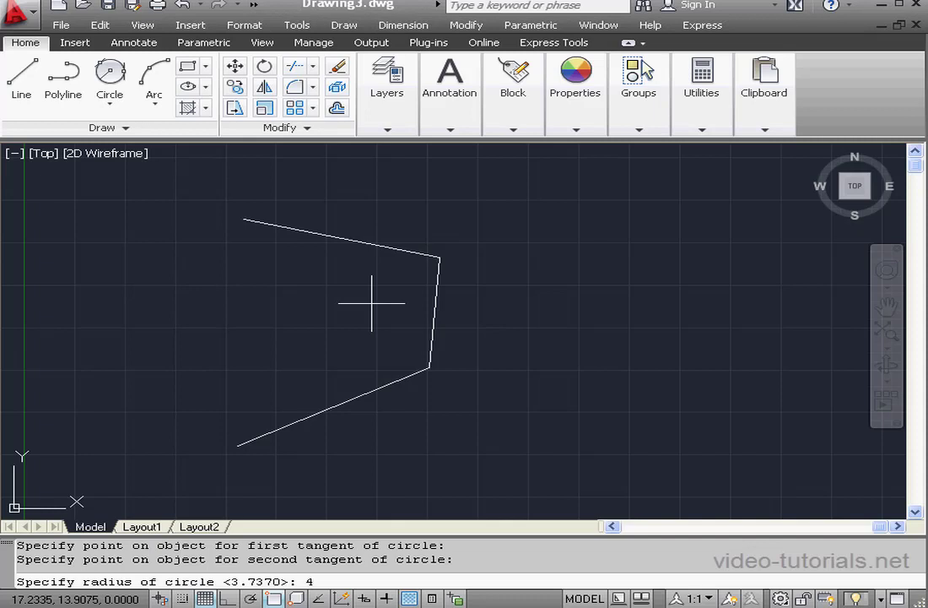
{"action": "key", "text": "Return"}
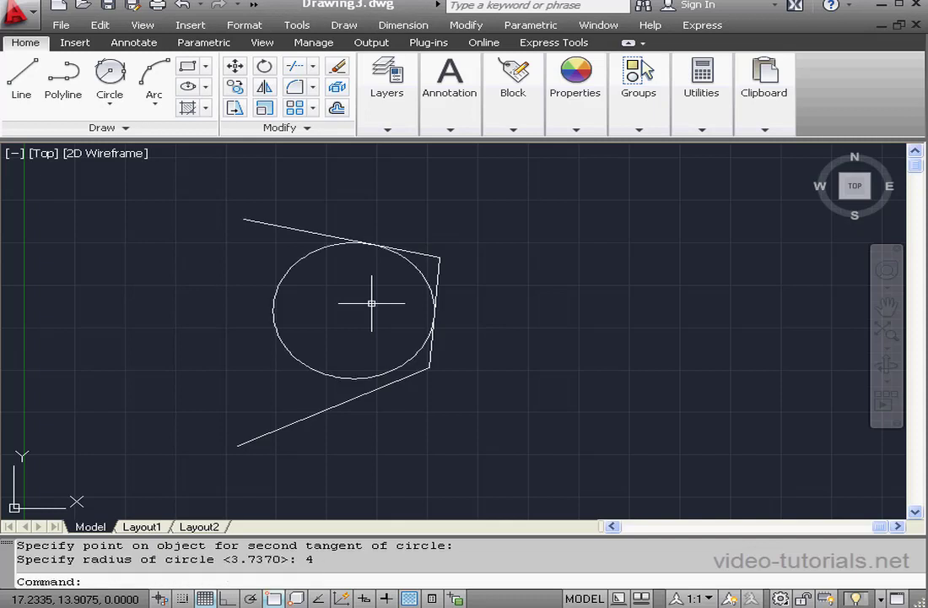
Replace the radius 4 circle with a Tan, Tan, Radius circle on the same lines, picking two points inside the shape for a radius of about 5.14
{"action": "left_click", "coordinate": [321, 257]}
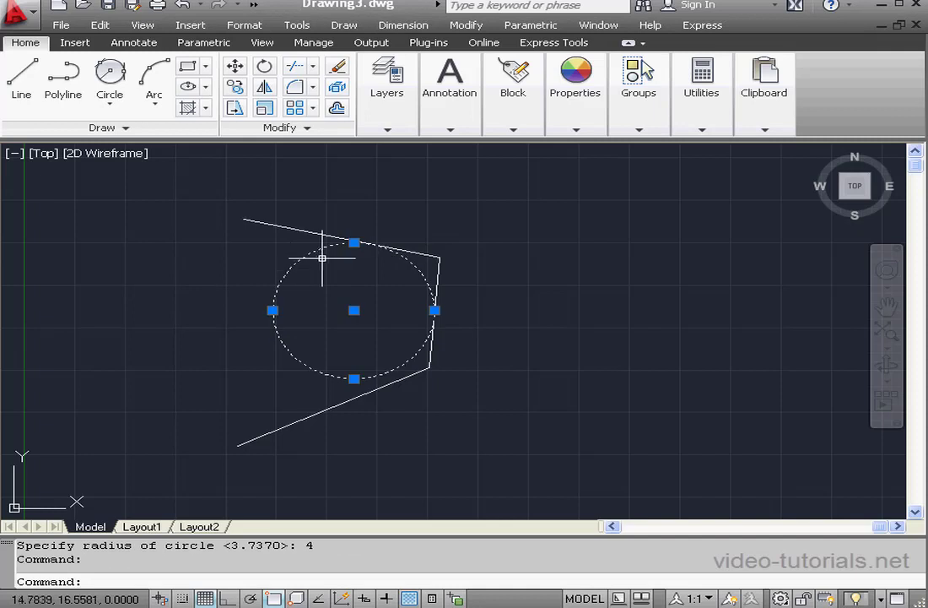
{"action": "key", "text": "Delete"}
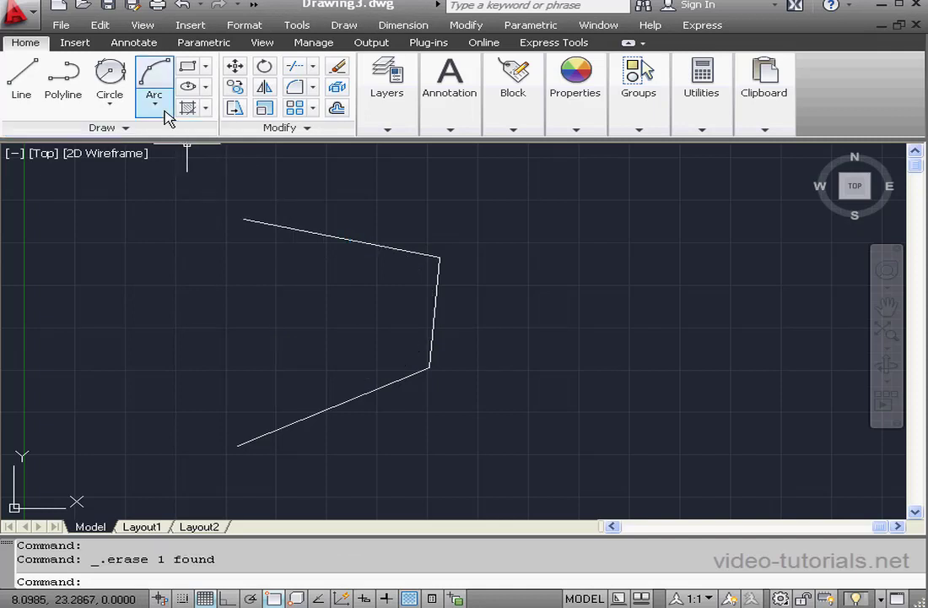
{"action": "left_click", "coordinate": [110, 76]}
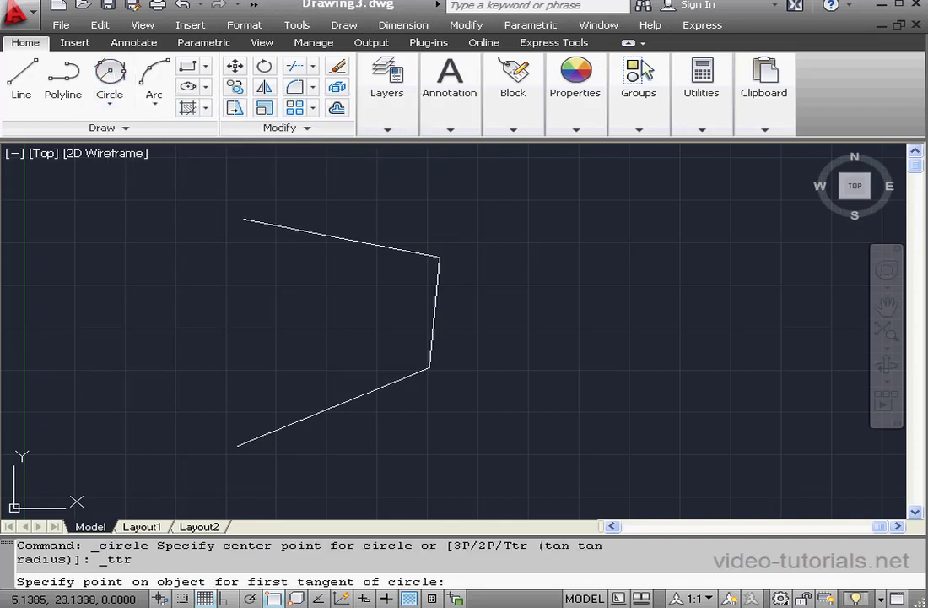
{"action": "left_click", "coordinate": [339, 240]}
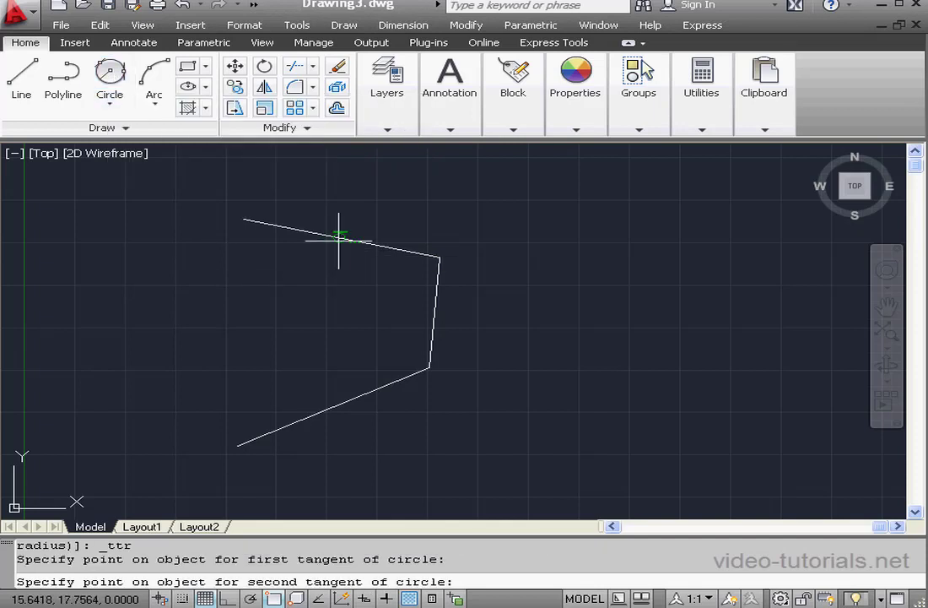
{"action": "left_click", "coordinate": [434, 287]}
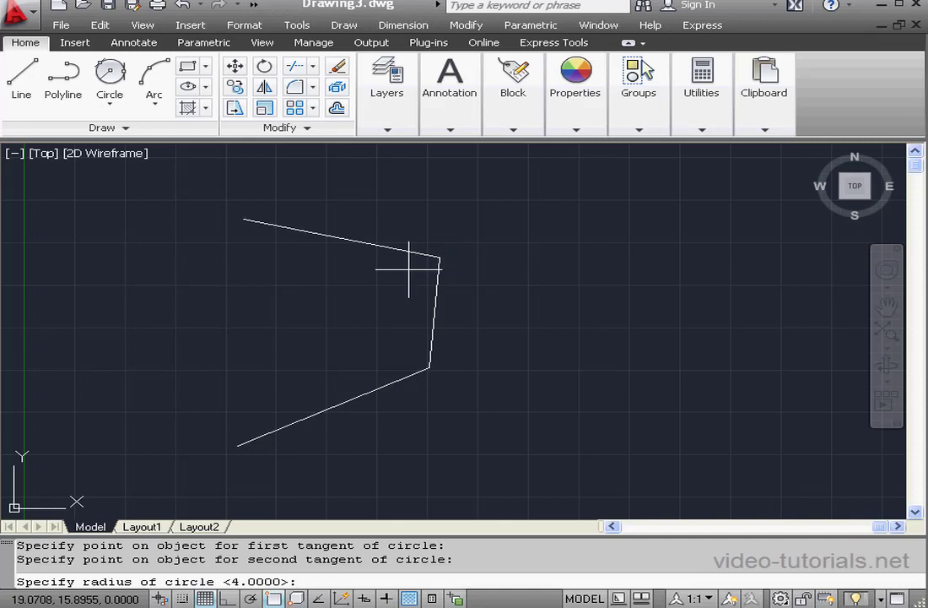
{"action": "left_click", "coordinate": [409, 269]}
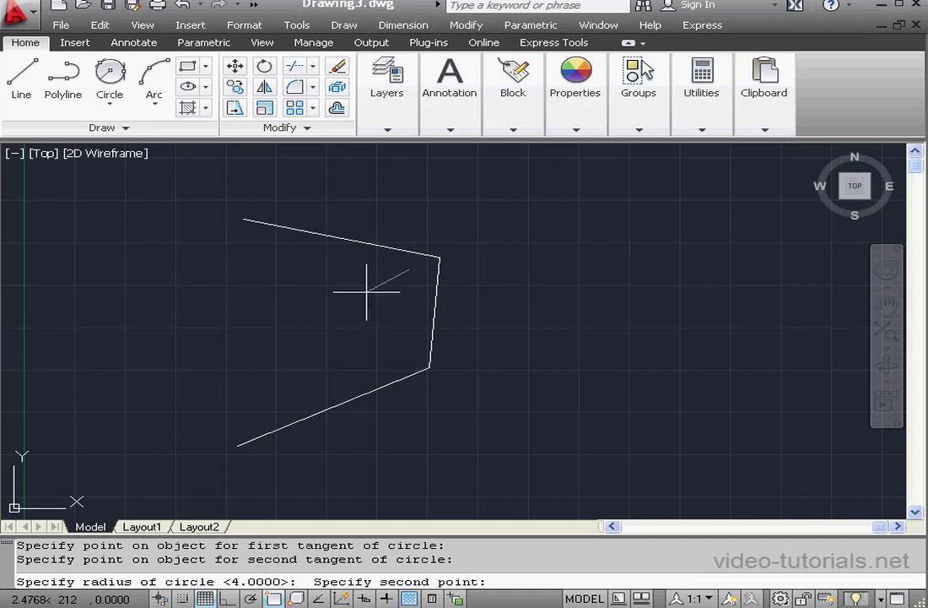
{"action": "left_click", "coordinate": [329, 325]}
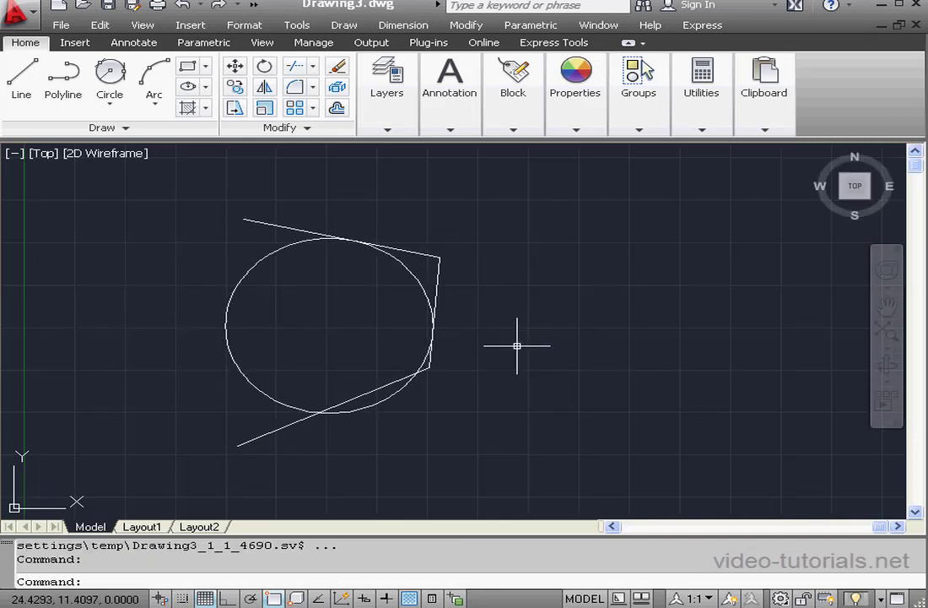
Replace that circle with another Tan, Tan, Radius circle on the same lines, picking two points outside the shape for a radius of about 6.84
{"action": "left_click", "coordinate": [424, 276]}
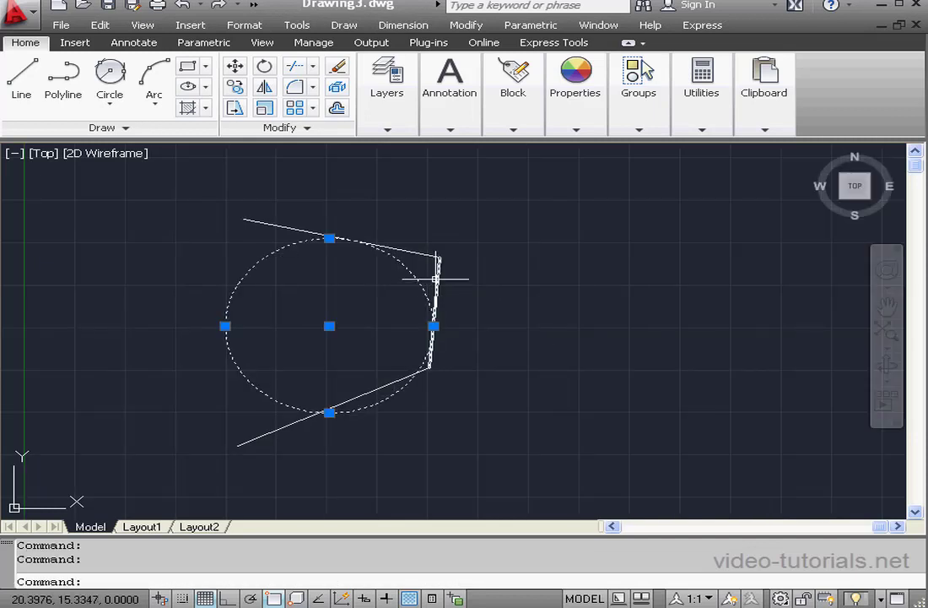
{"action": "key", "text": "Delete"}
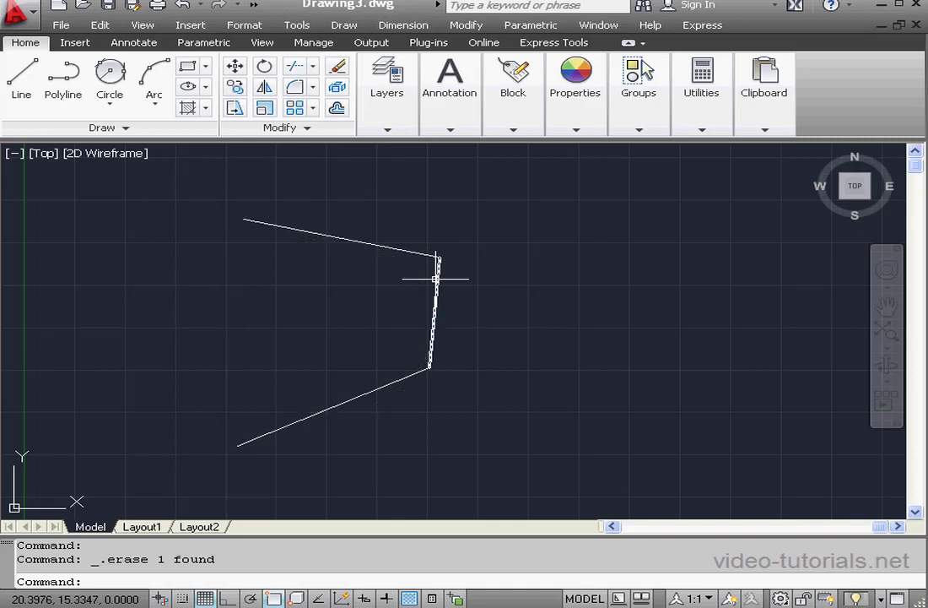
{"action": "left_click", "coordinate": [117, 77]}
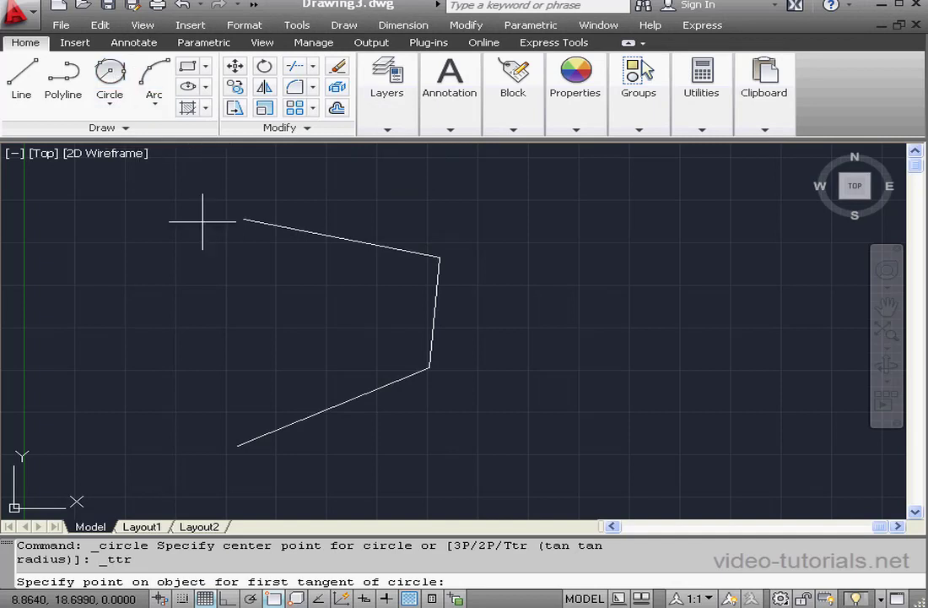
{"action": "left_click", "coordinate": [335, 242]}
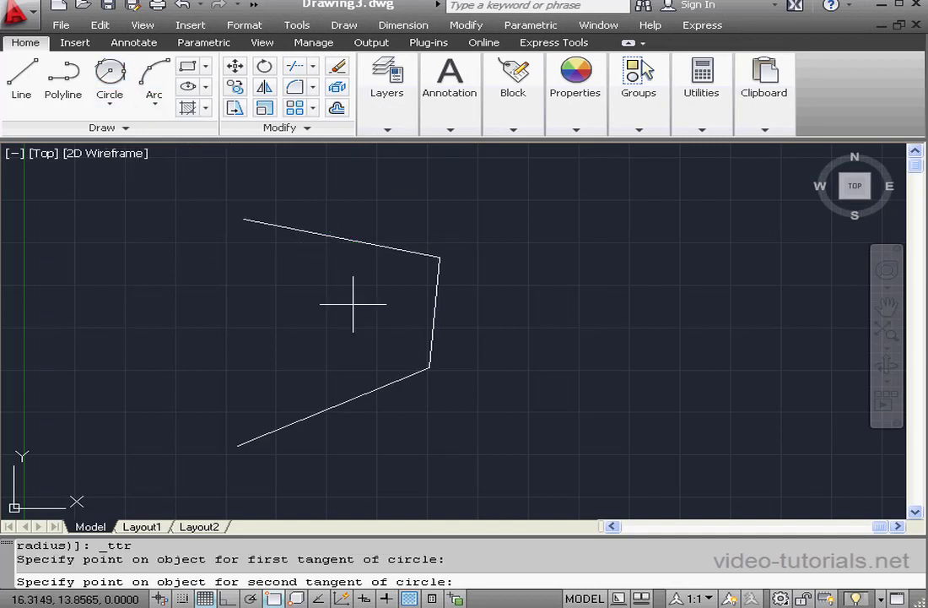
{"action": "left_click", "coordinate": [434, 324]}
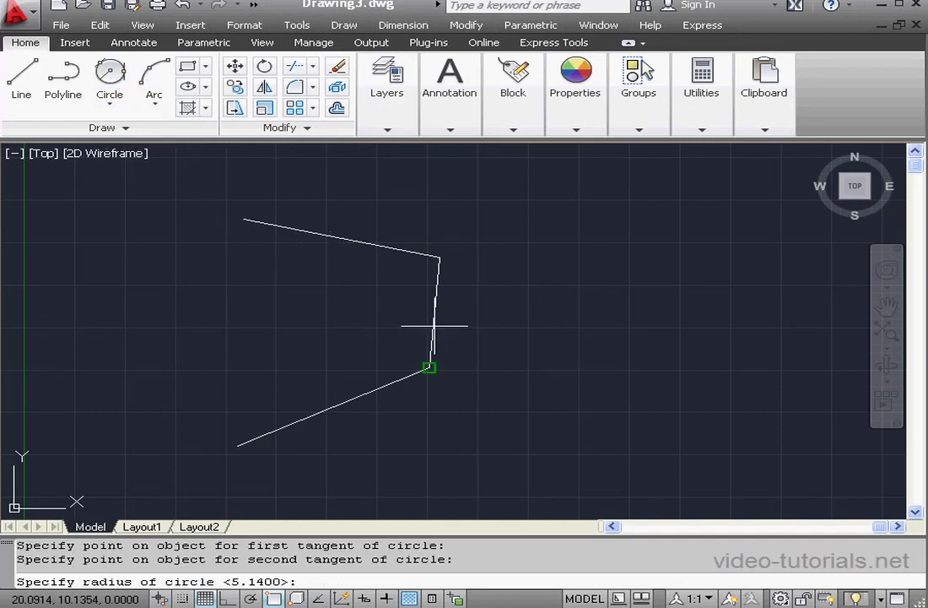
{"action": "left_click", "coordinate": [561, 232]}
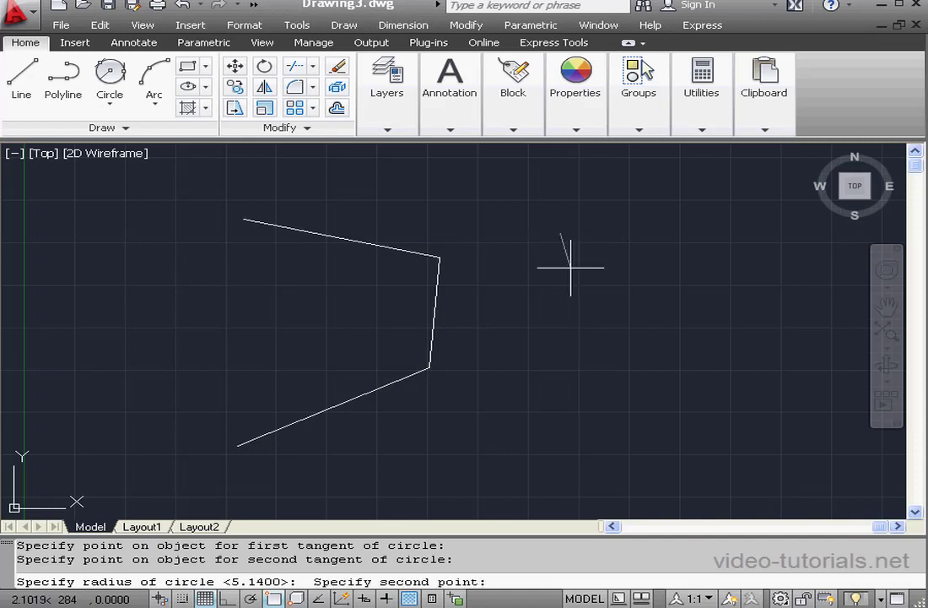
{"action": "left_click", "coordinate": [625, 332]}
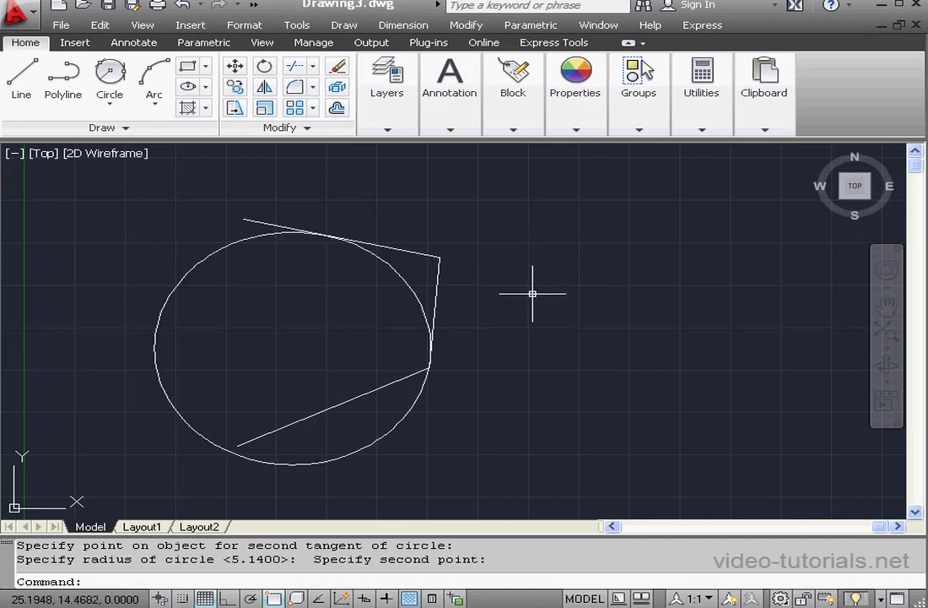
Erase the existing circle and begin a Tan, Tan, Radius circle tangent to the upper and right-hand lines
{"action": "left_click", "coordinate": [407, 280]}
{"action": "key", "text": "Delete"}
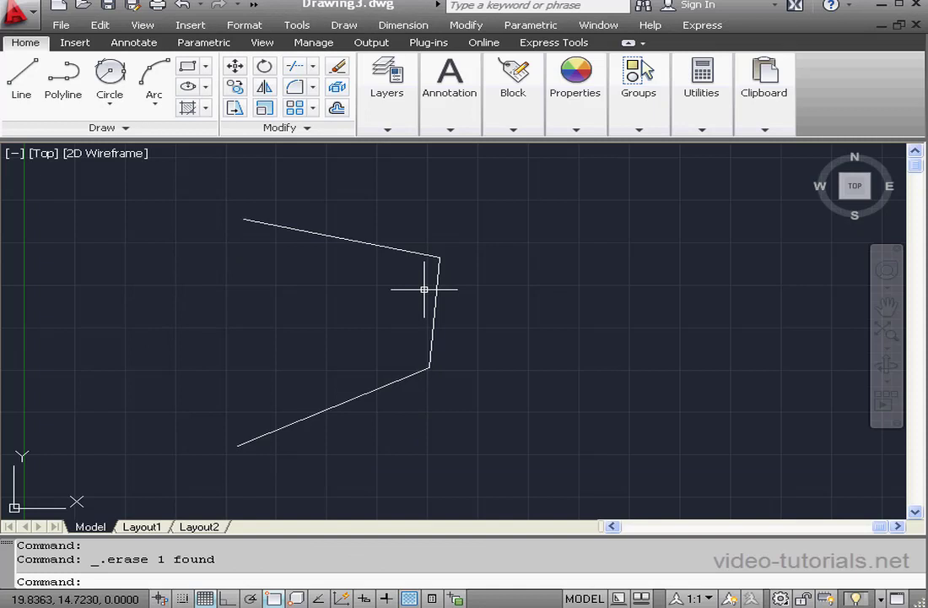
{"action": "left_click", "coordinate": [110, 72]}
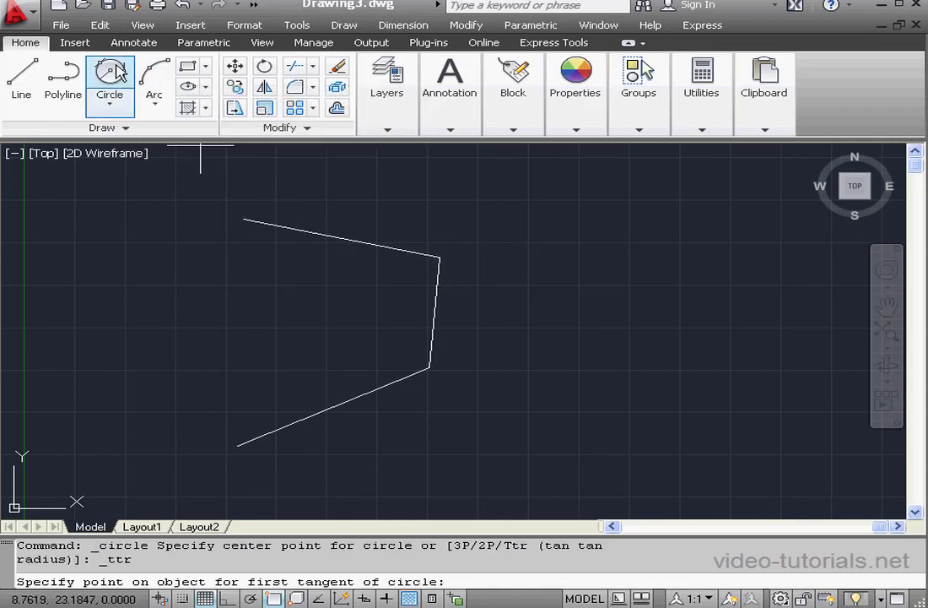
{"action": "left_click", "coordinate": [373, 248]}
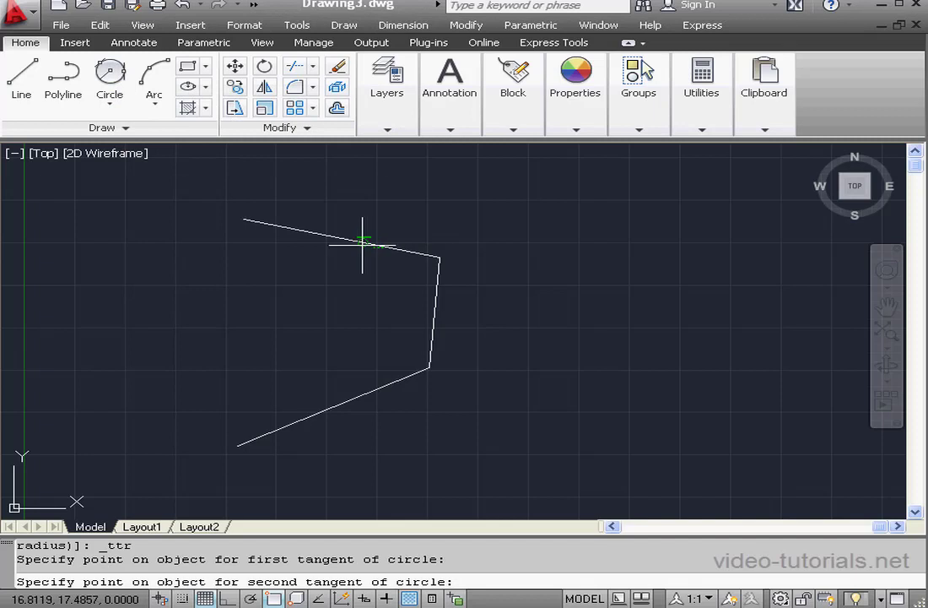
{"action": "left_click", "coordinate": [435, 311]}
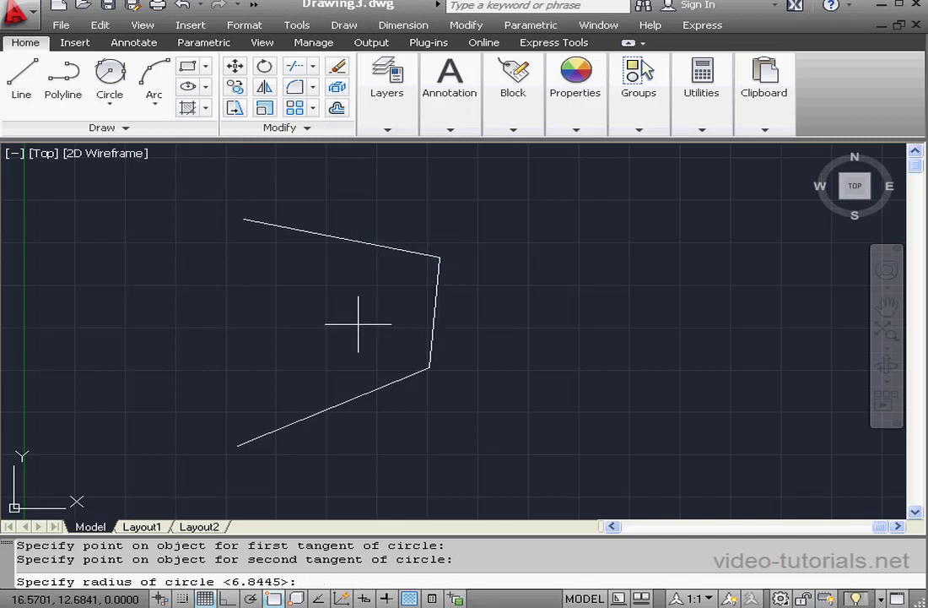
Enable the Midpoint object snap and define the circle's radius from the right-hand line's upper endpoint to its midpoint
{"action": "left_click", "coordinate": [278, 598]}
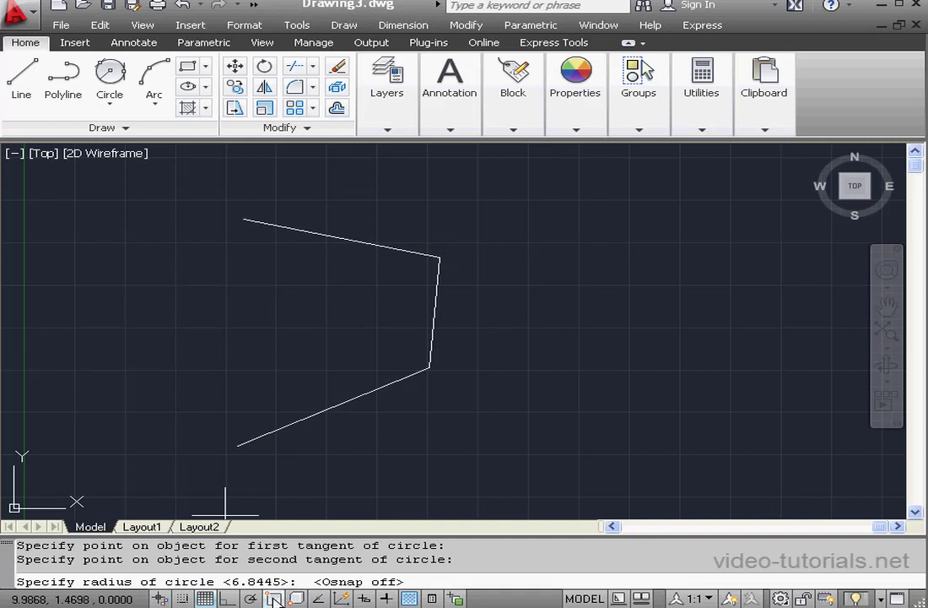
{"action": "left_click", "coordinate": [278, 598]}
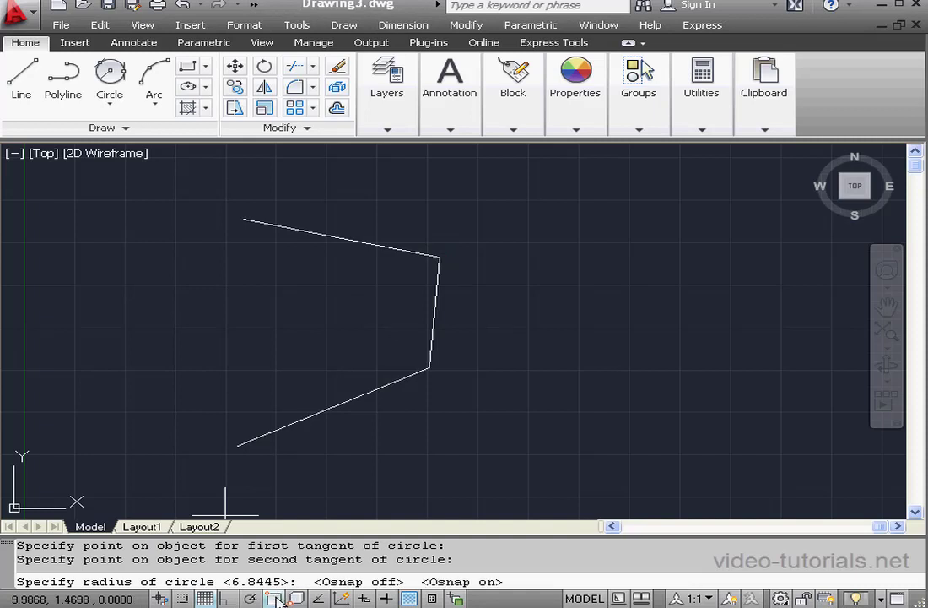
{"action": "right_click", "coordinate": [275, 597]}
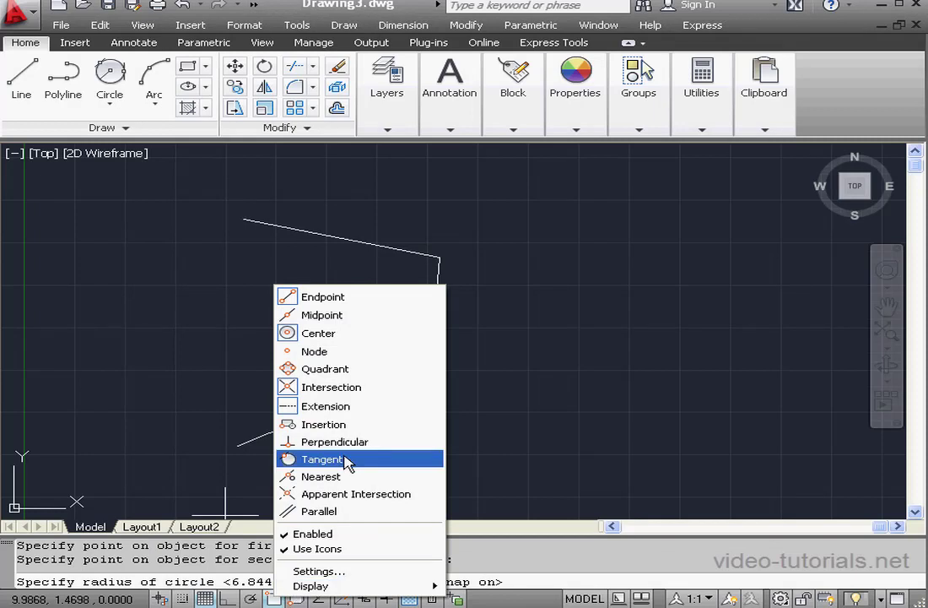
{"action": "left_click", "coordinate": [329, 315]}
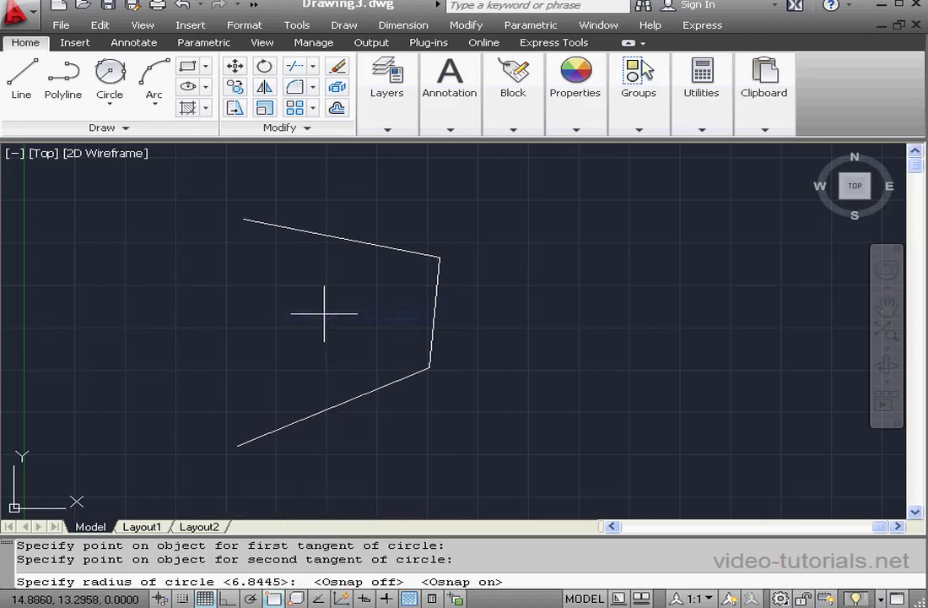
{"action": "left_click", "coordinate": [440, 255]}
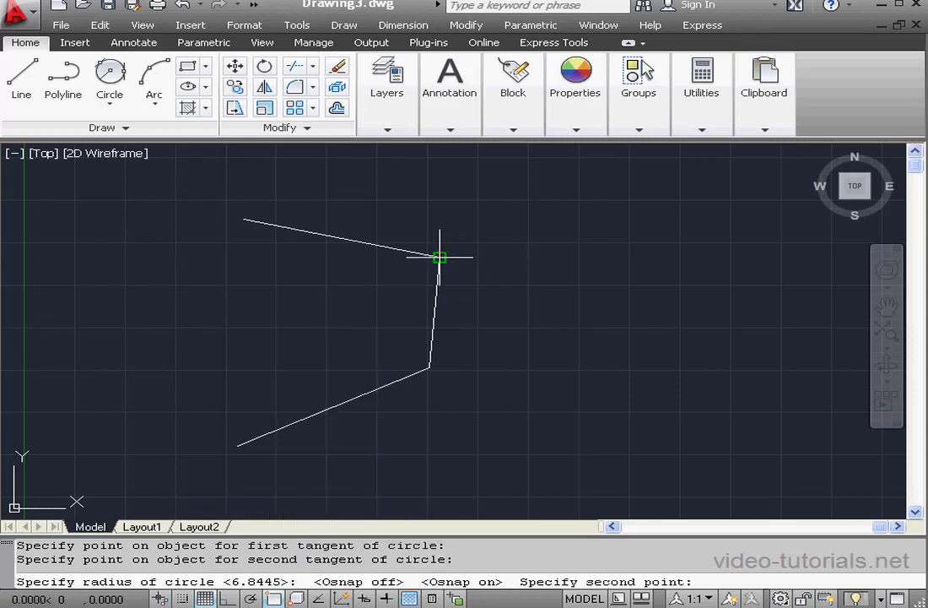
{"action": "left_click", "coordinate": [433, 313]}
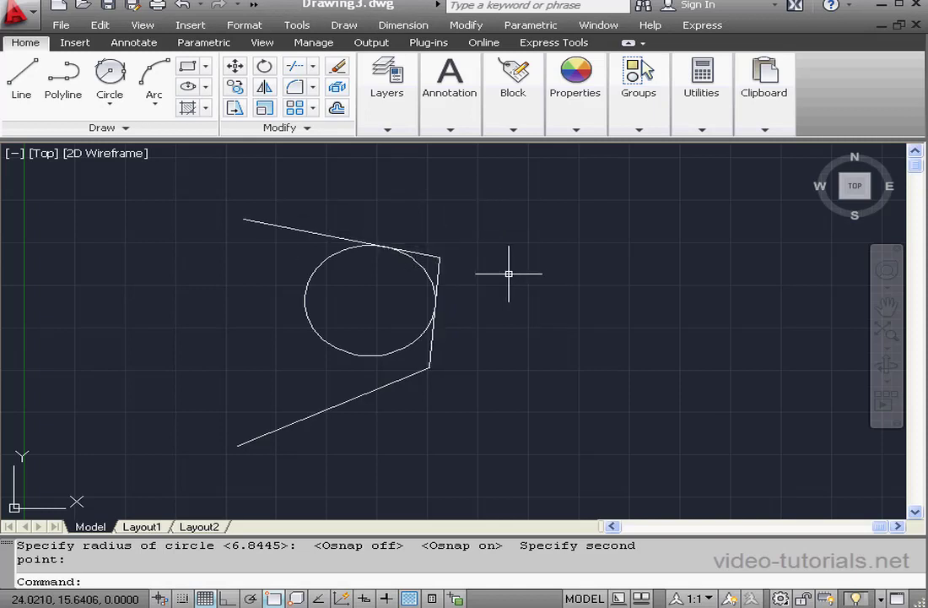
Replace the circle with a Tan, Tan, Tan circle touching the upper, right-hand and lower lines
{"action": "left_click", "coordinate": [427, 271]}
{"action": "key", "text": "Delete"}
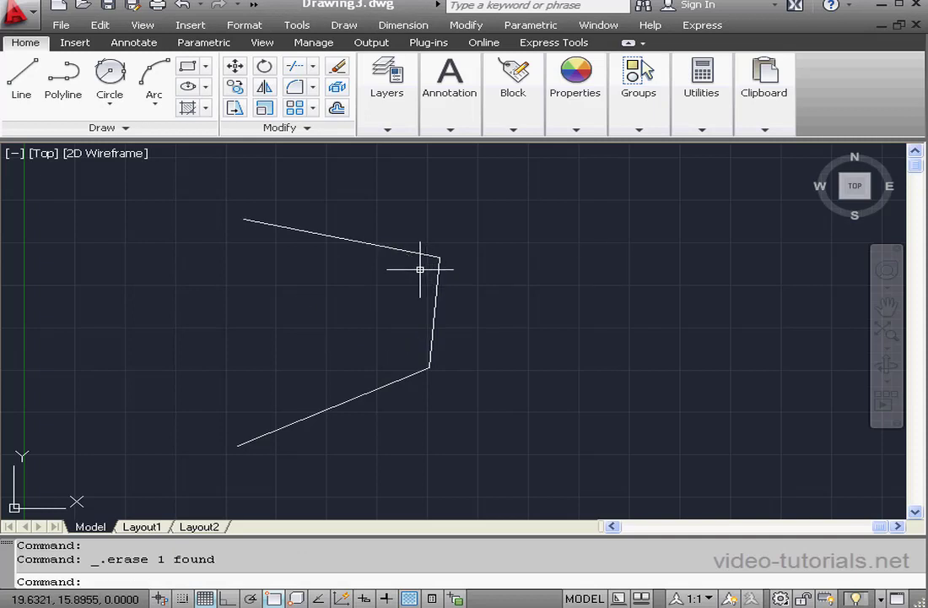
{"action": "left_click", "coordinate": [111, 105]}
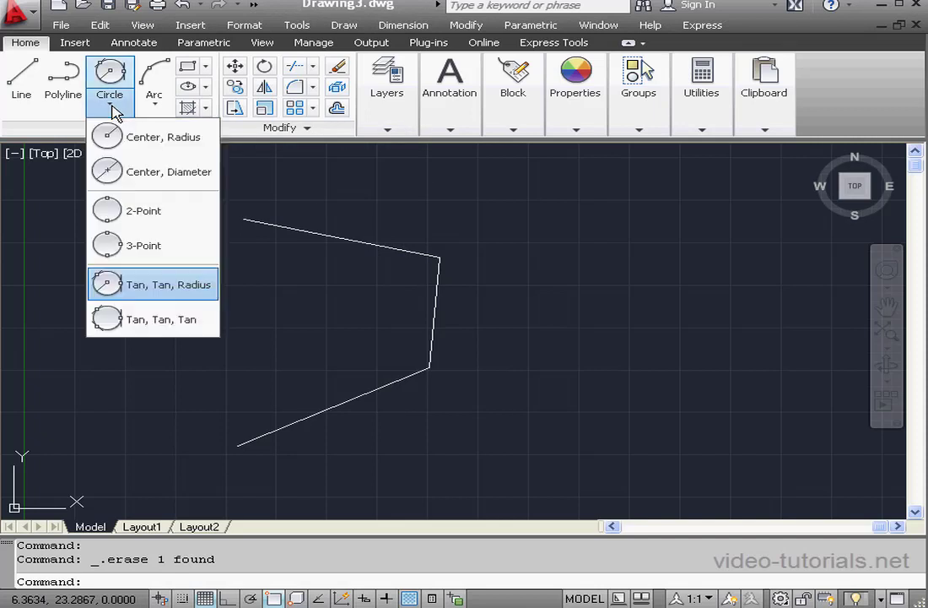
{"action": "left_click", "coordinate": [132, 329]}
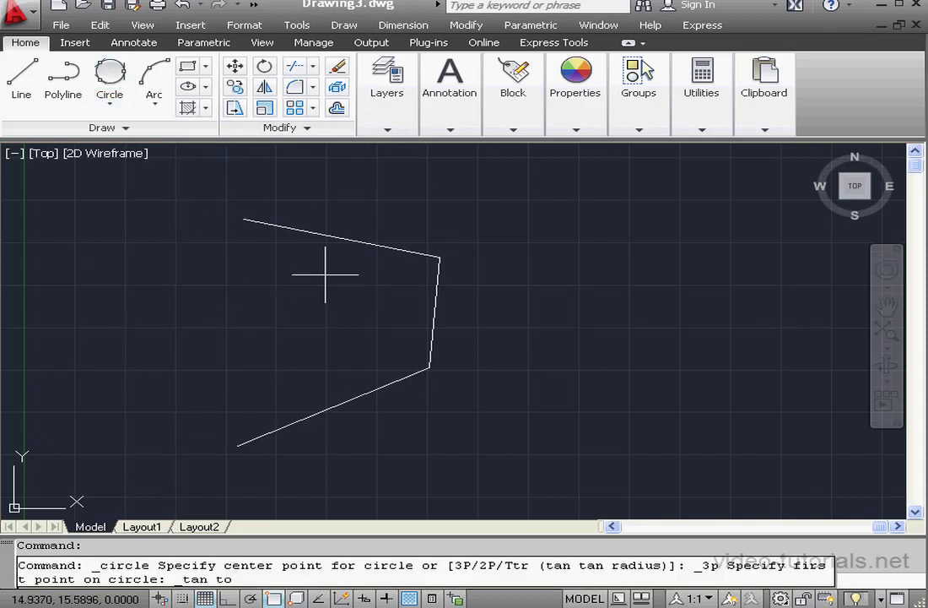
{"action": "left_click", "coordinate": [351, 239]}
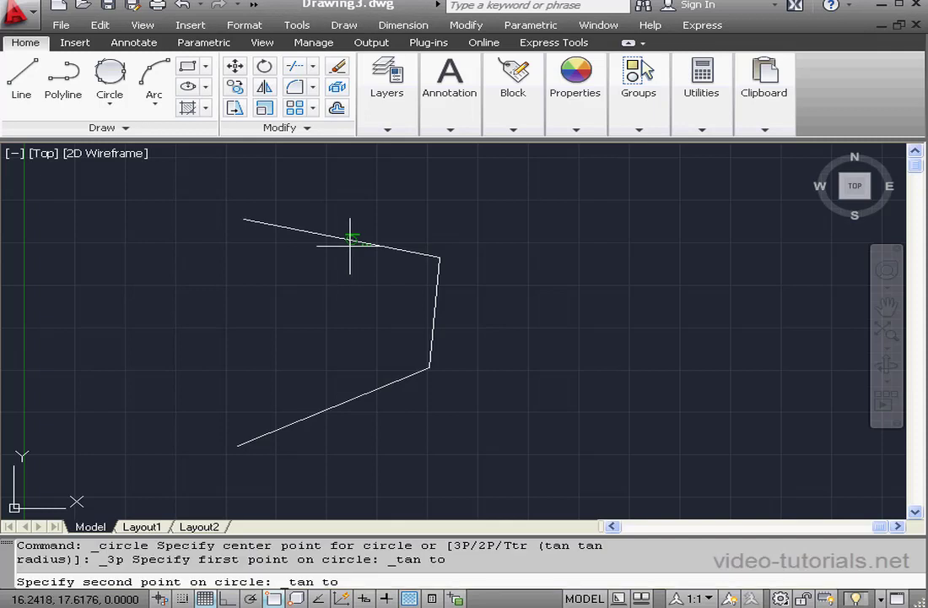
{"action": "left_click", "coordinate": [436, 294]}
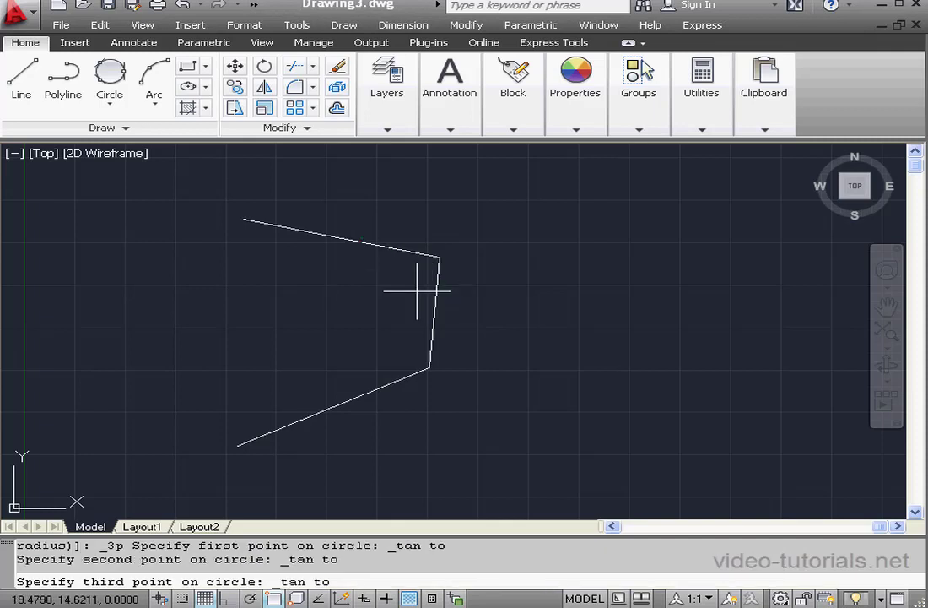
{"action": "left_click", "coordinate": [364, 389]}
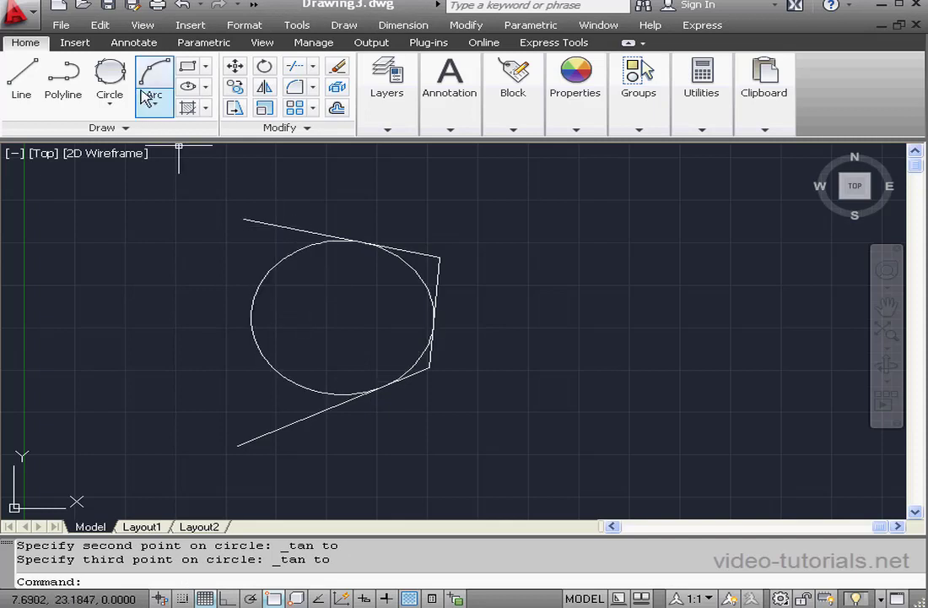
Draw a small Tan, Tan, Tan circle in the upper-right corner, tangent to the upper line, the right-hand line and the large circle
{"action": "left_click", "coordinate": [108, 76]}
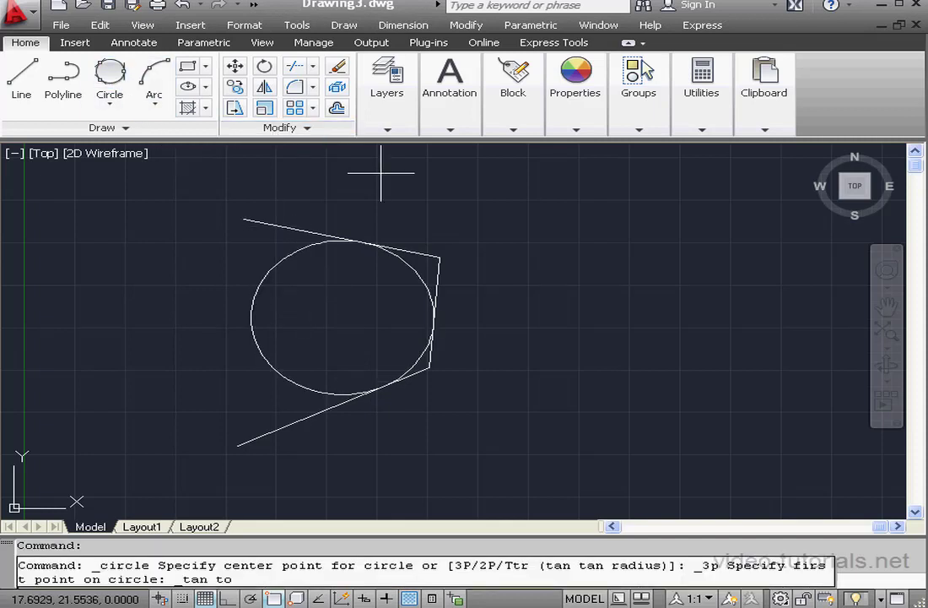
{"action": "left_click", "coordinate": [418, 250]}
{"action": "left_click", "coordinate": [438, 269]}
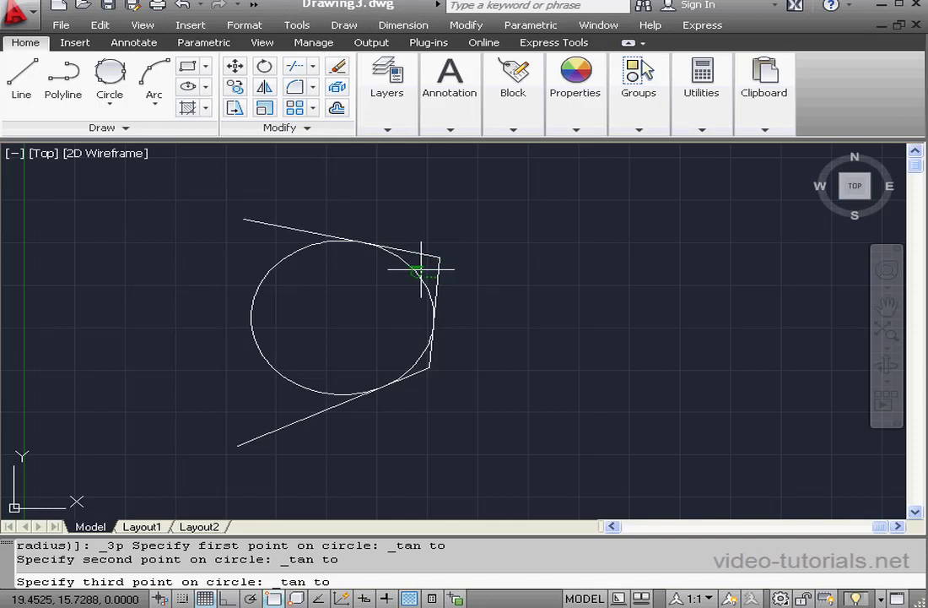
{"action": "left_click", "coordinate": [418, 270]}
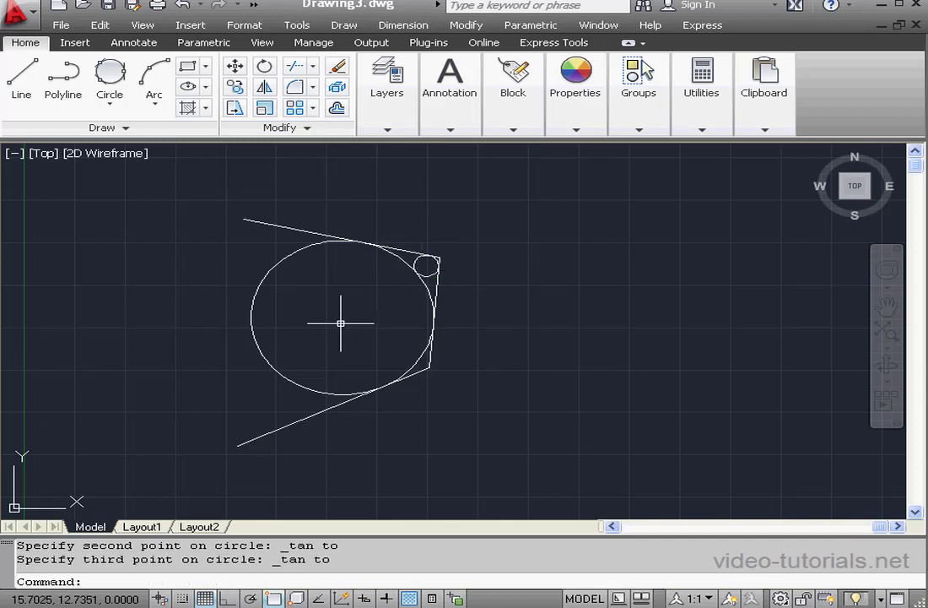